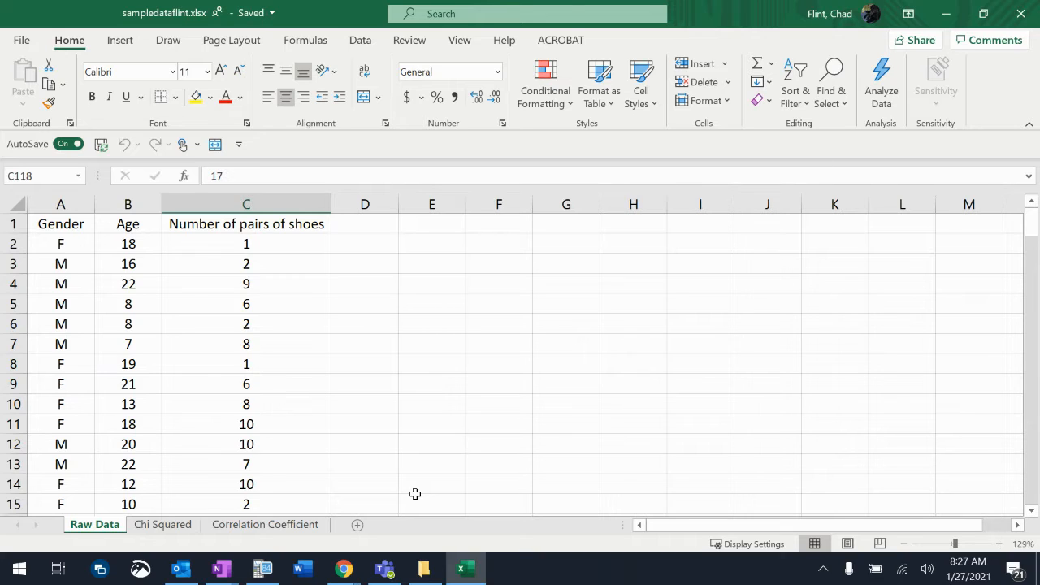
# - Look through the Raw Data records down to the last filled row, 154, and return to the header row
pyautogui.scroll(-20, 178, 439)
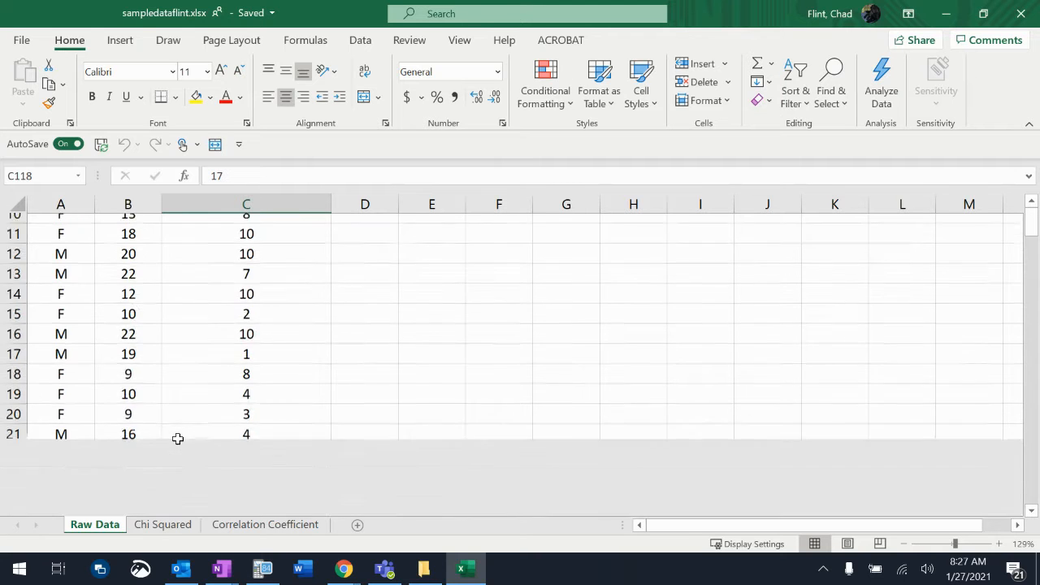
pyautogui.scroll(-20, 177, 439)
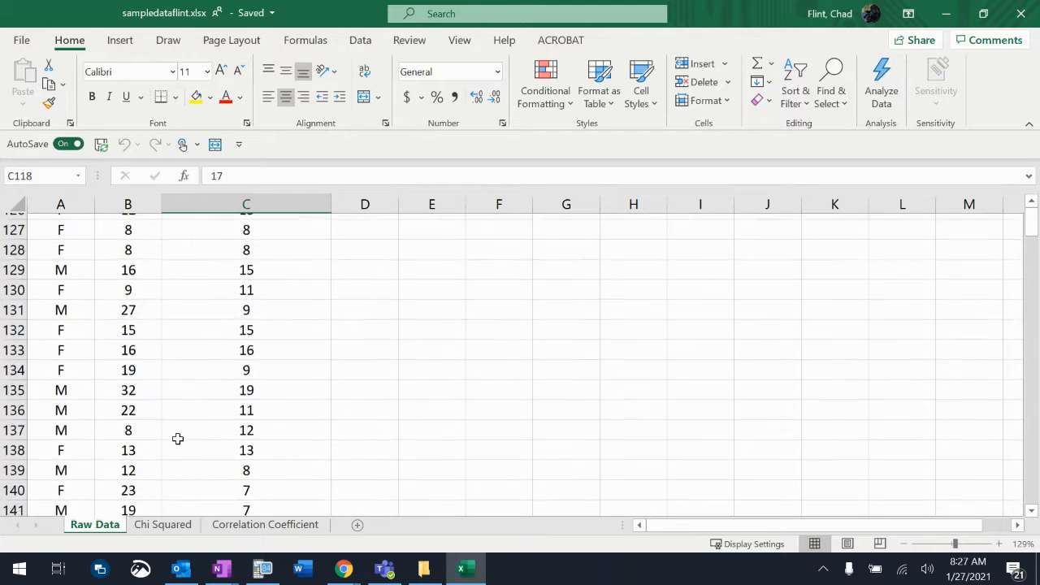
pyautogui.scroll(-1, 177, 439)
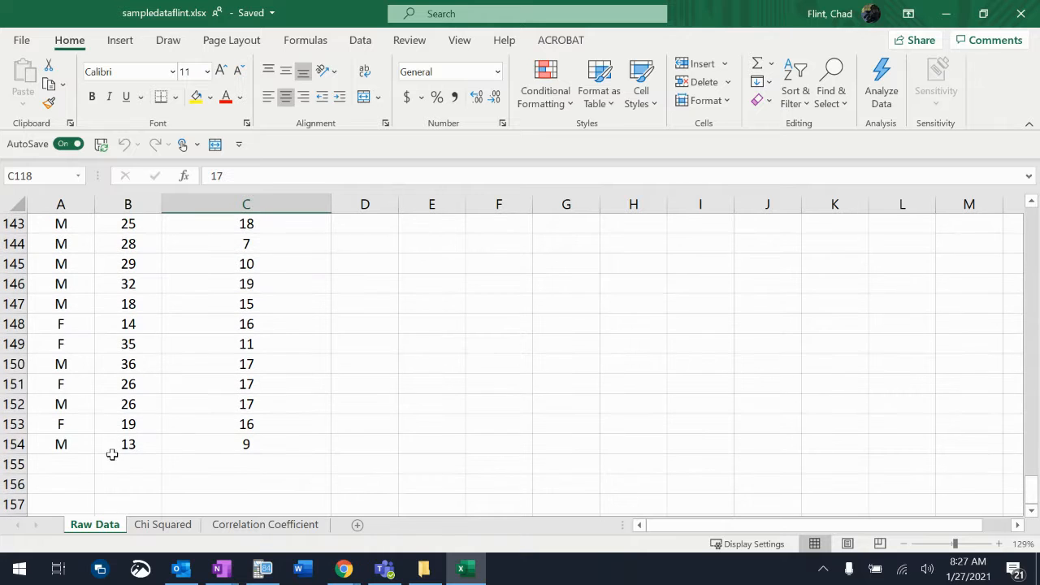
pyautogui.click(53, 444)
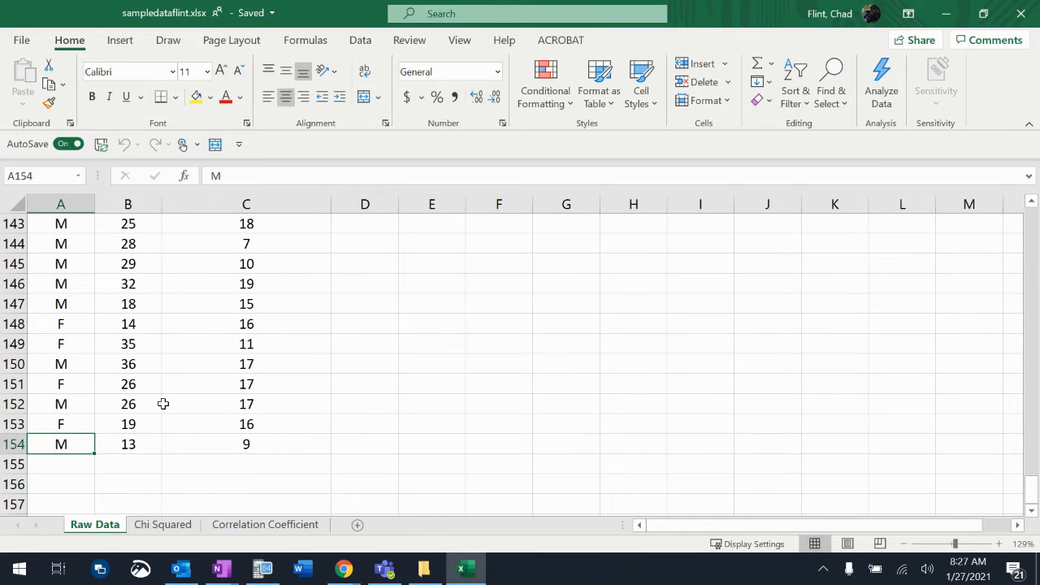
pyautogui.scroll(20, 163, 404)
pyautogui.scroll(20, 162, 403)
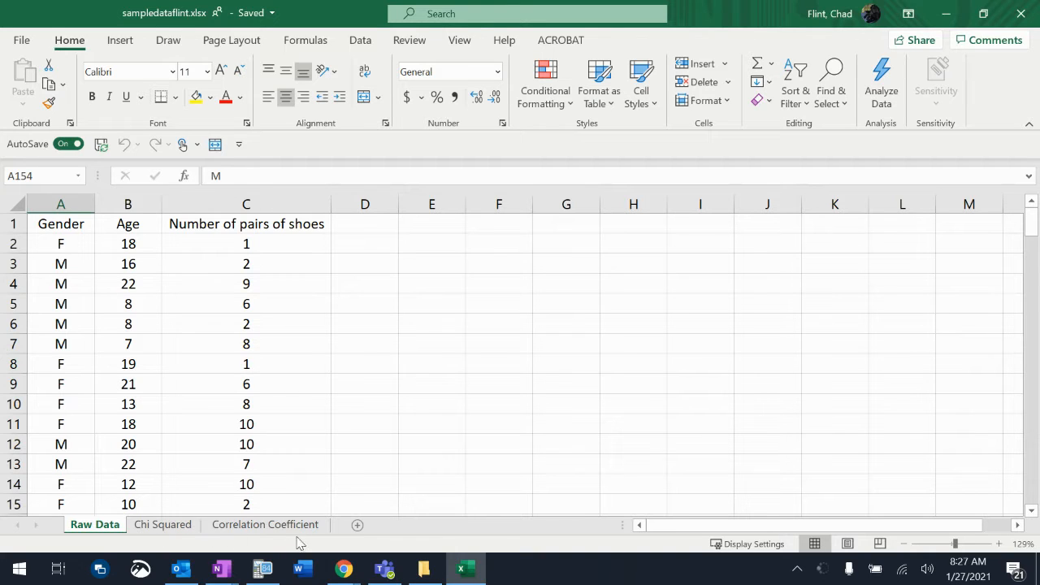
# - Add a new worksheet between Raw Data and Chi Squared and name it Sample Data
pyautogui.click(362, 527)
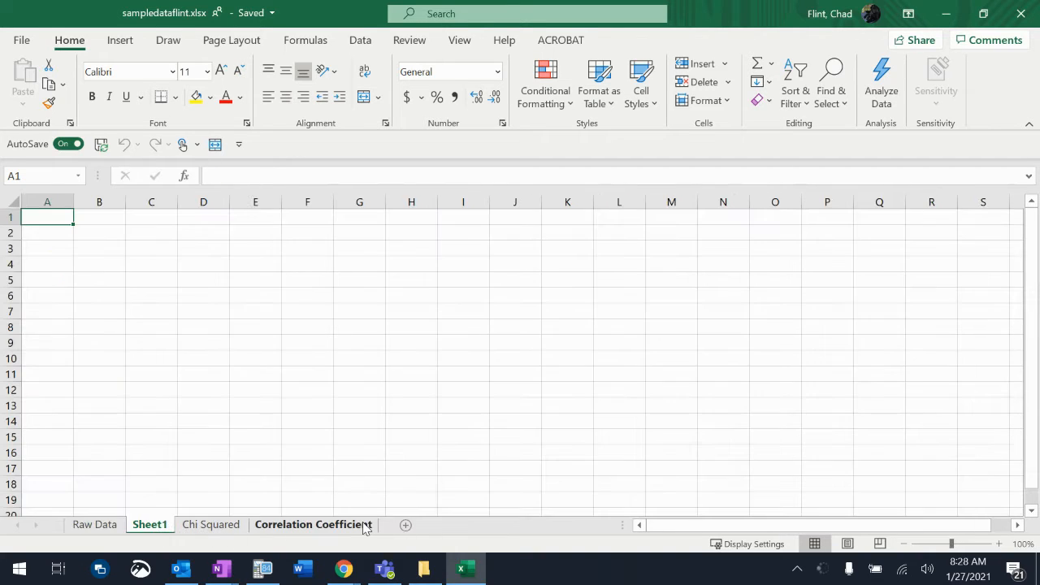
pyautogui.doubleClick(150, 525)
pyautogui.write('Sample Data')
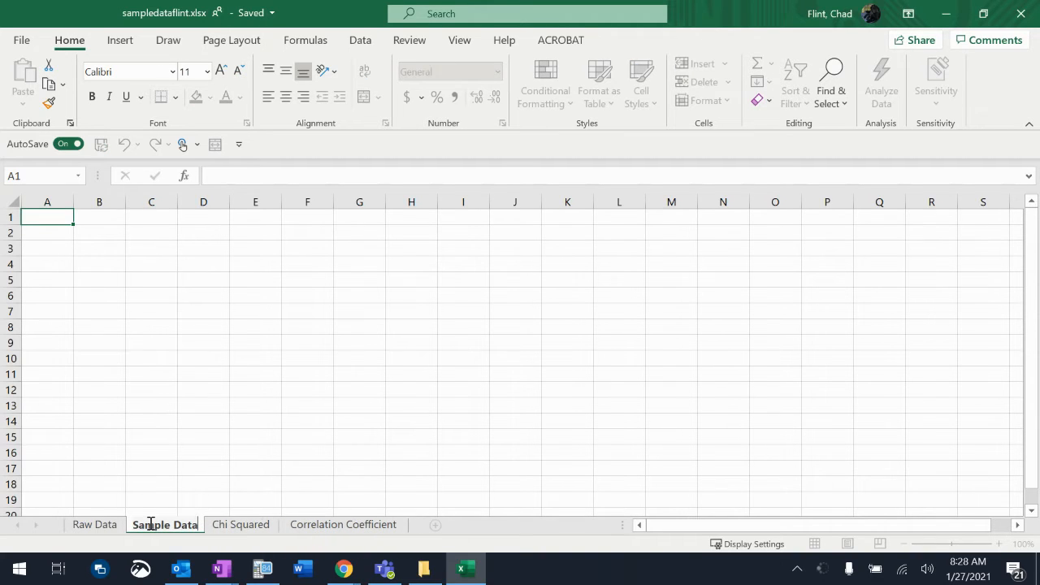
pyautogui.press('Return')
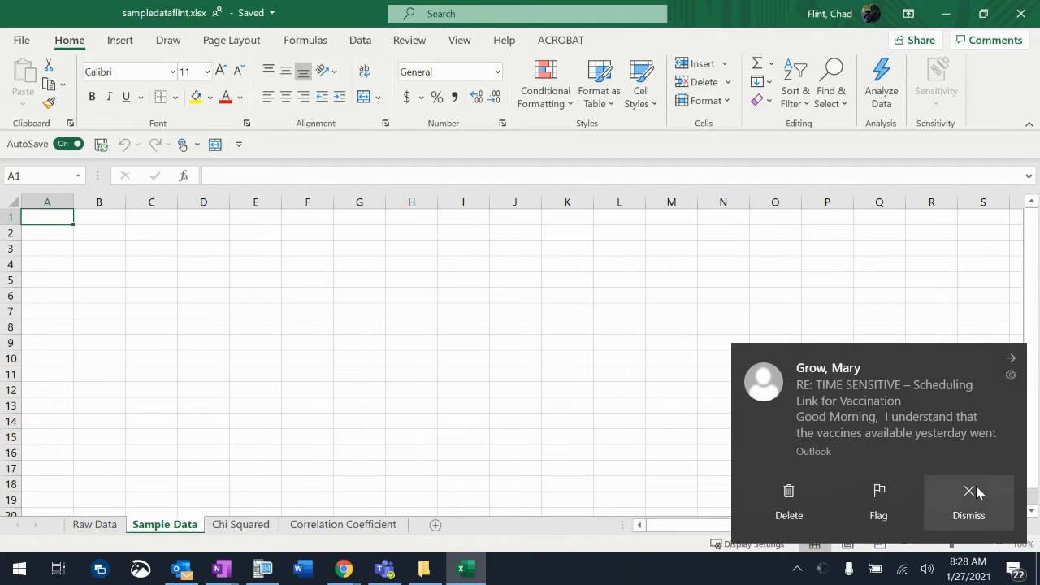
# - Dismiss the incoming e-mail notification and return to the Sample Data sheet
pyautogui.click(977, 492)
pyautogui.moveTo(184, 574)
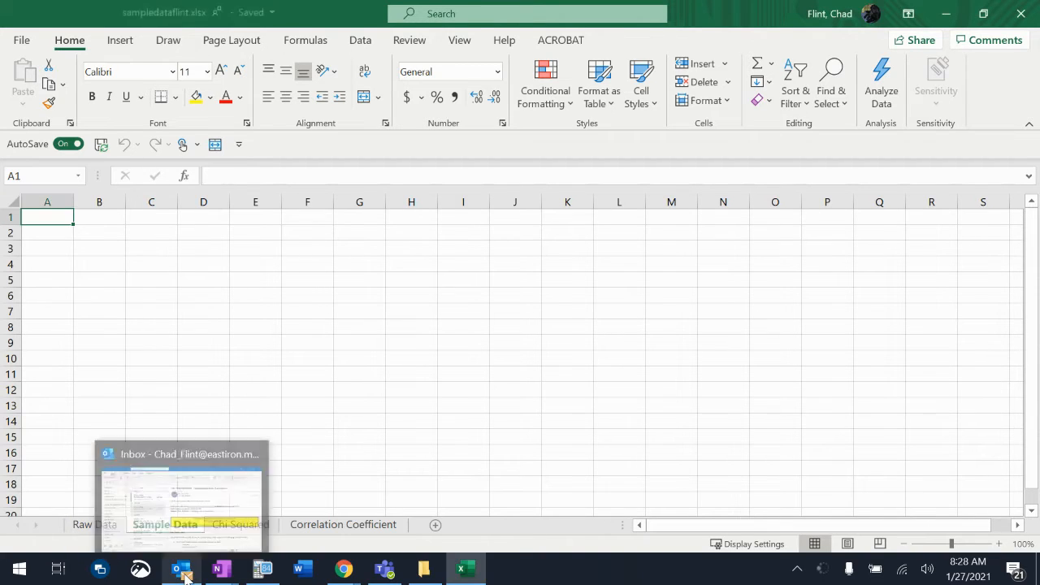
pyautogui.click(88, 308)
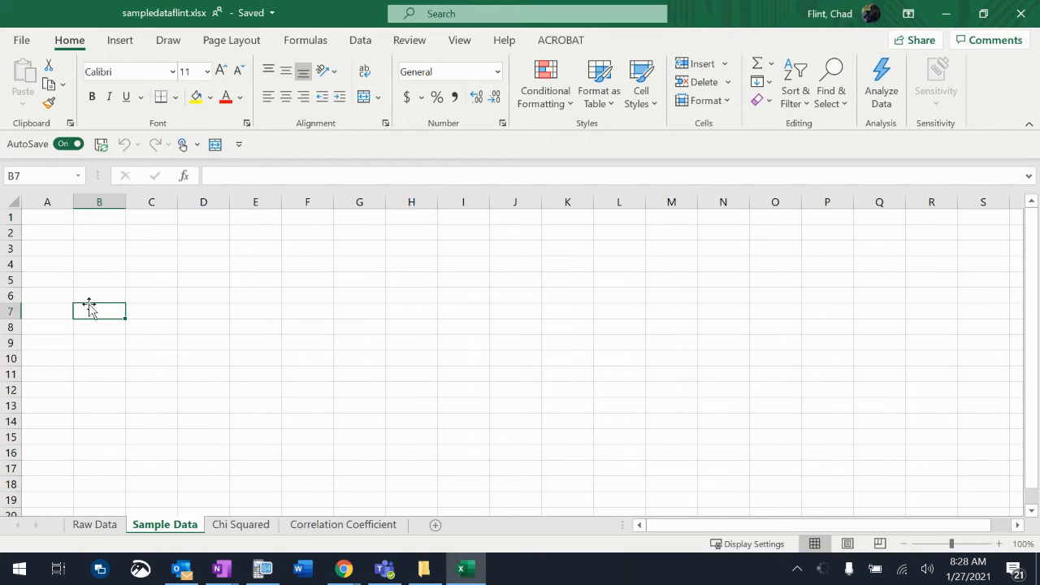
# - Add the heading Random Number in D1 of the Raw Data sheet and fit column D's width to it
pyautogui.click(88, 527)
pyautogui.click(372, 226)
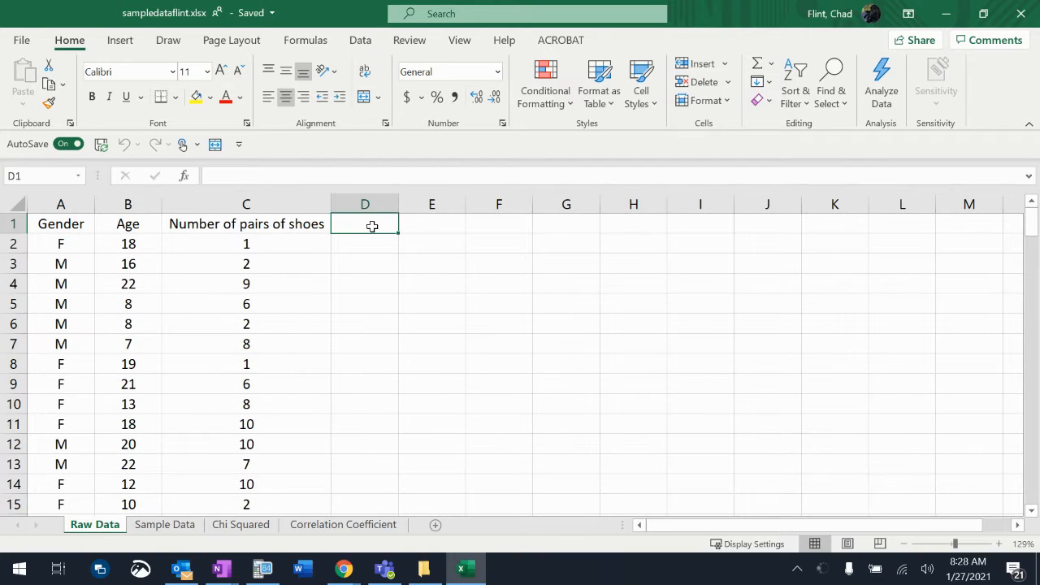
pyautogui.write('Rando')
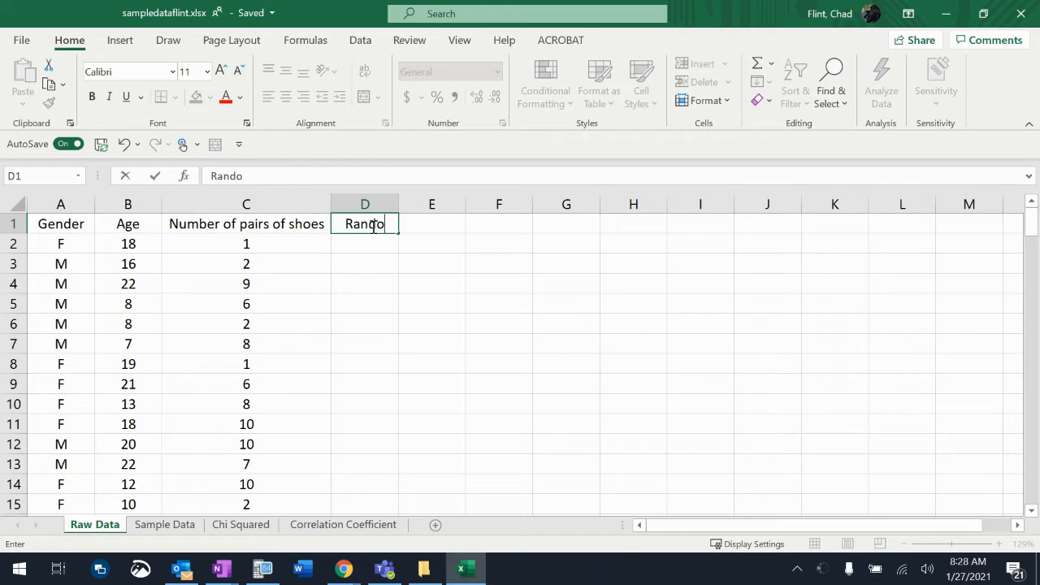
pyautogui.write('m Number')
pyautogui.press('Return')
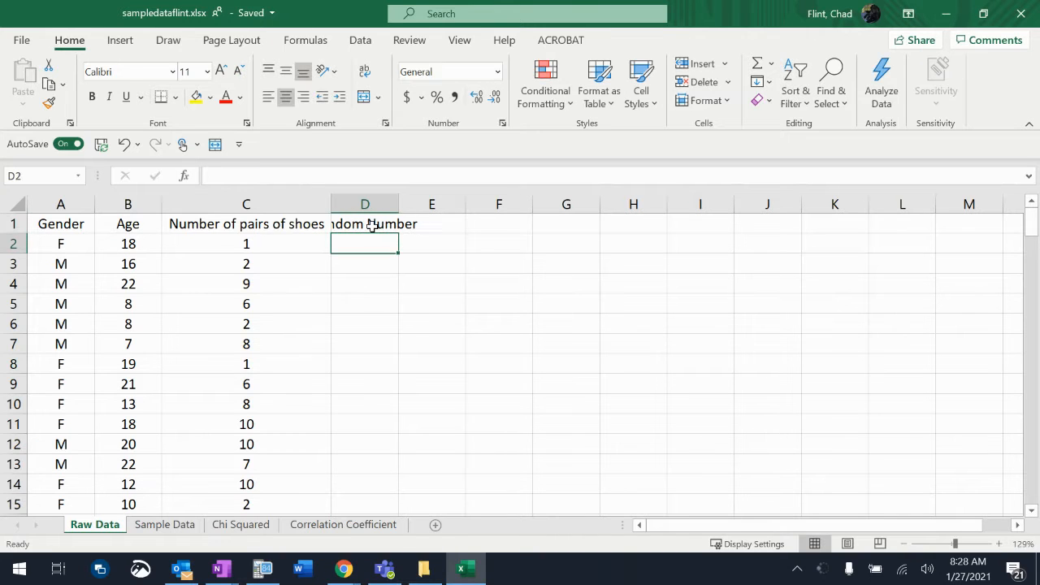
pyautogui.doubleClick(401, 208)
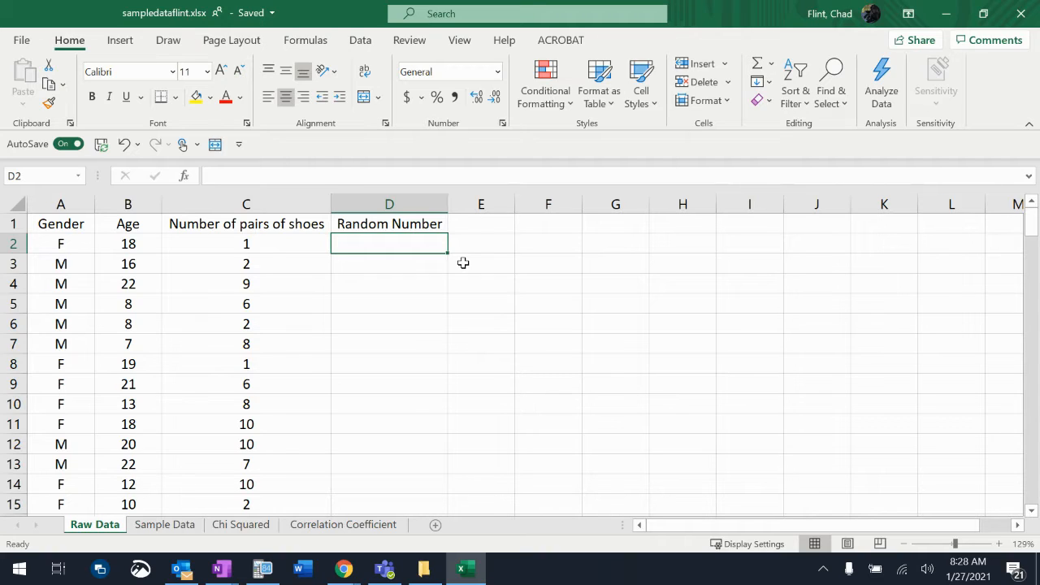
# - Enter the formula =RAND() in D2 and fill it down through row 154
pyautogui.write('=')
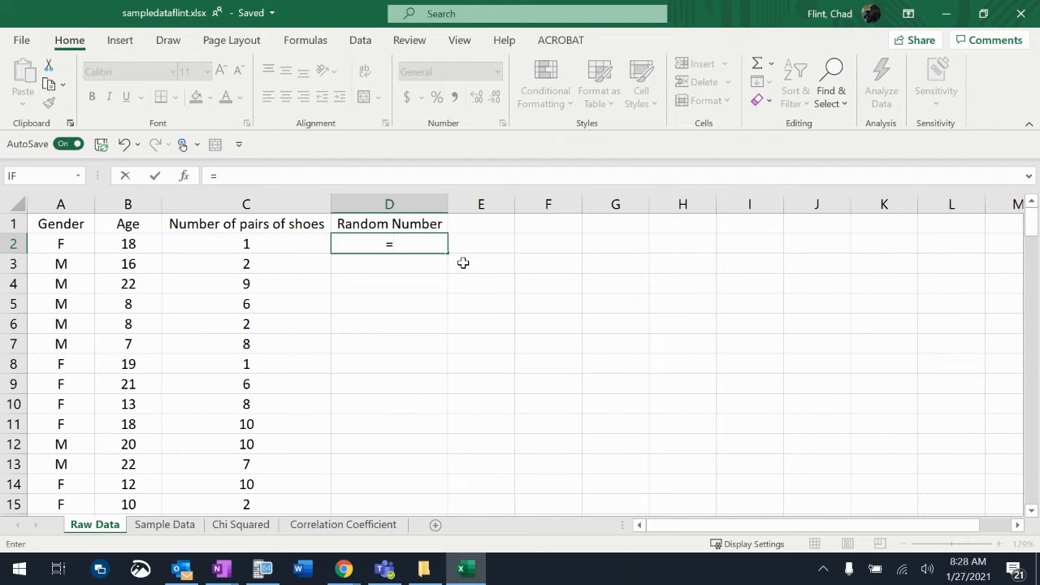
pyautogui.write('rand')
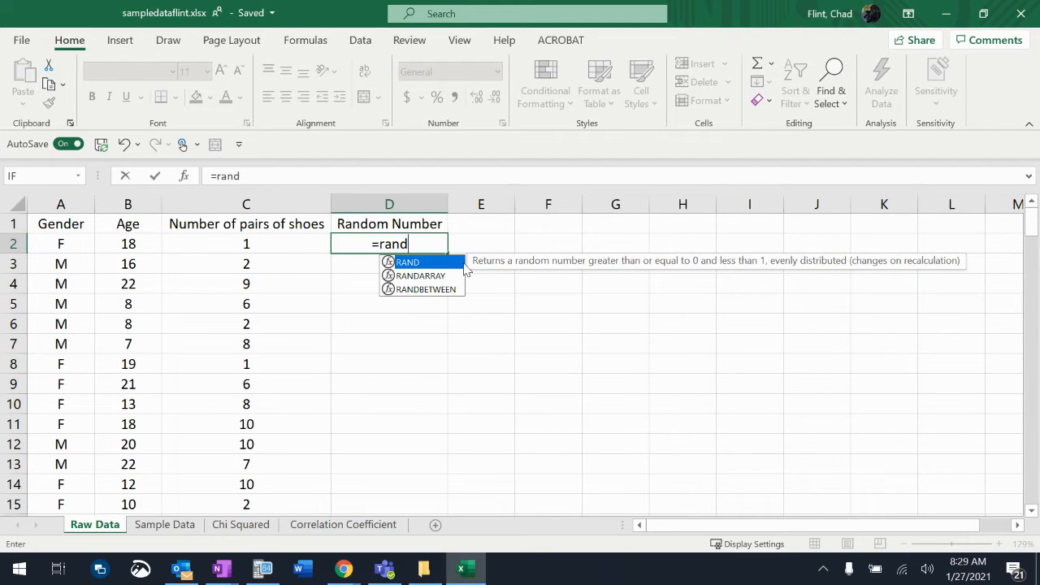
pyautogui.write('()')
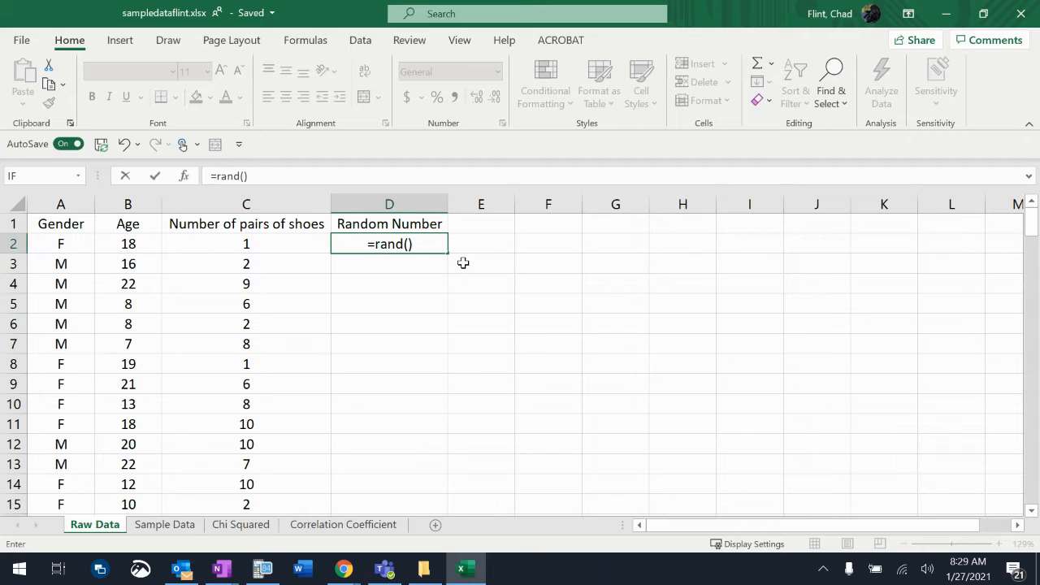
pyautogui.press('Return')
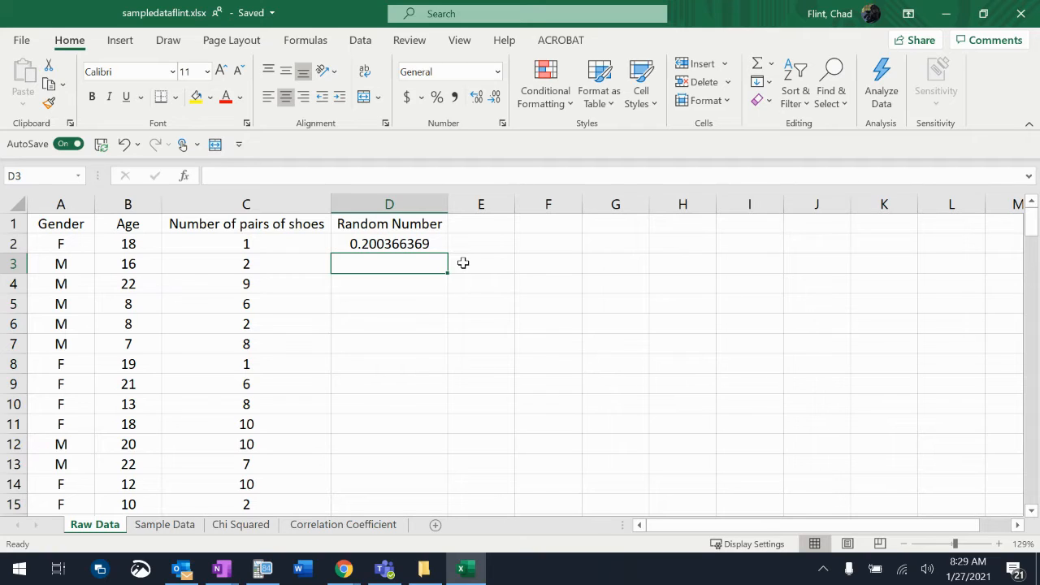
pyautogui.click(422, 246)
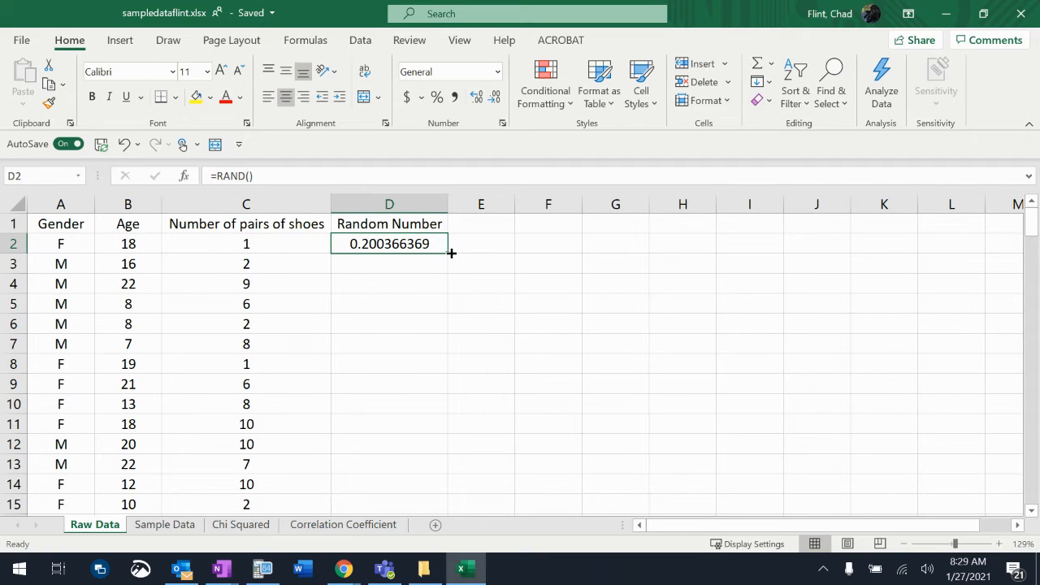
pyautogui.moveTo(451, 253)
pyautogui.mouseDown()
pyautogui.moveTo(438, 543)
pyautogui.moveTo(420, 278)
pyautogui.mouseUp()
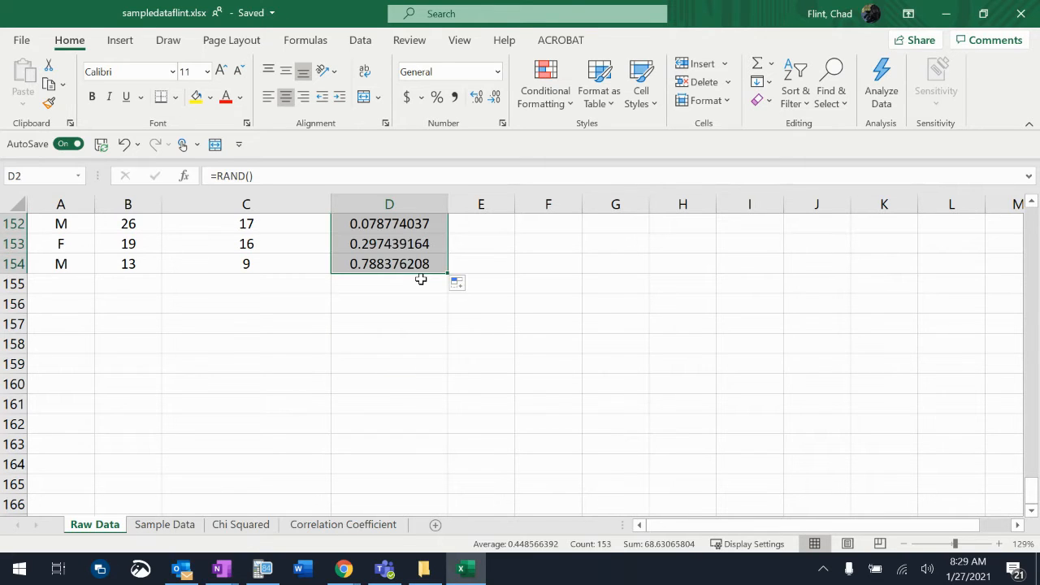
pyautogui.scroll(20, 488, 292)
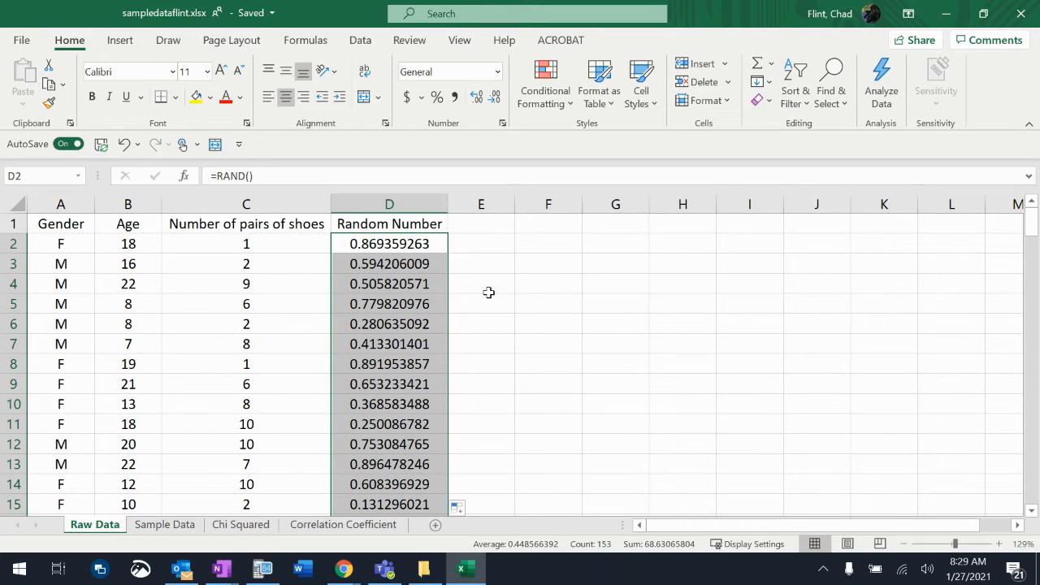
# - Enter the test values x and o in F2 to trigger recalculation of the random numbers, and clear the cell
pyautogui.click(547, 248)
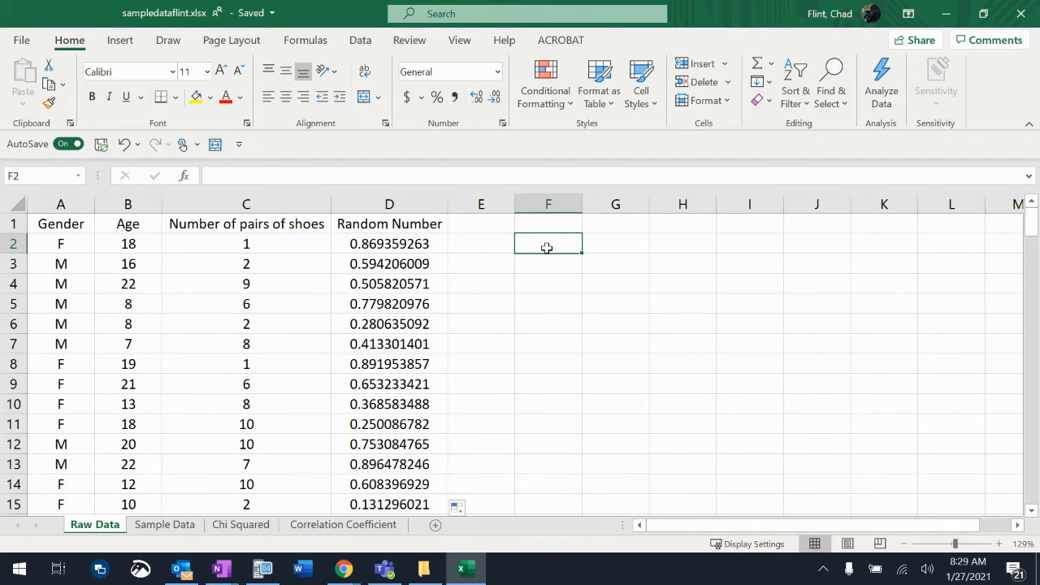
pyautogui.write('x')
pyautogui.press('Return')
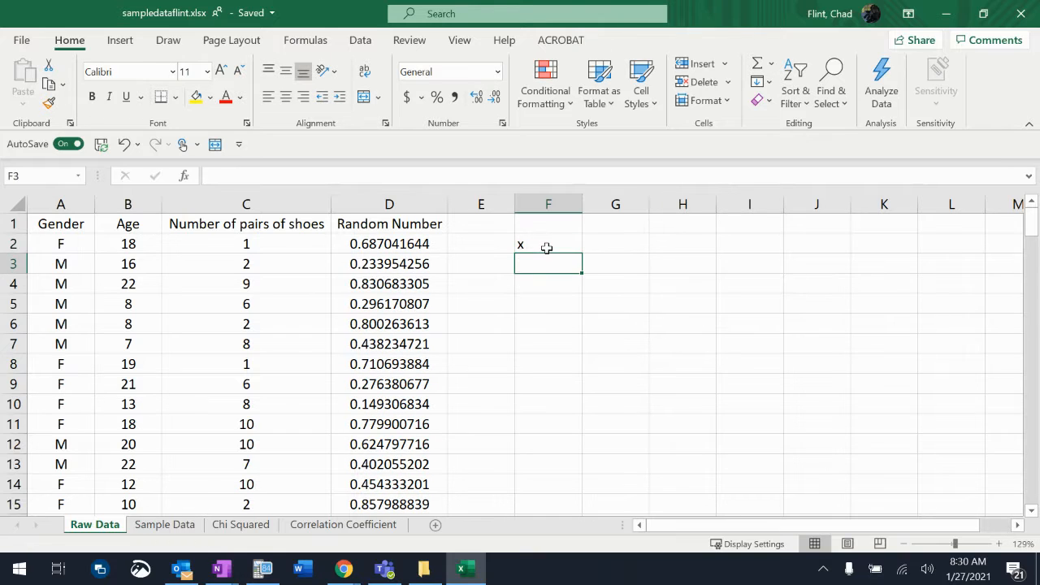
pyautogui.click(546, 248)
pyautogui.write('o')
pyautogui.press('Return')
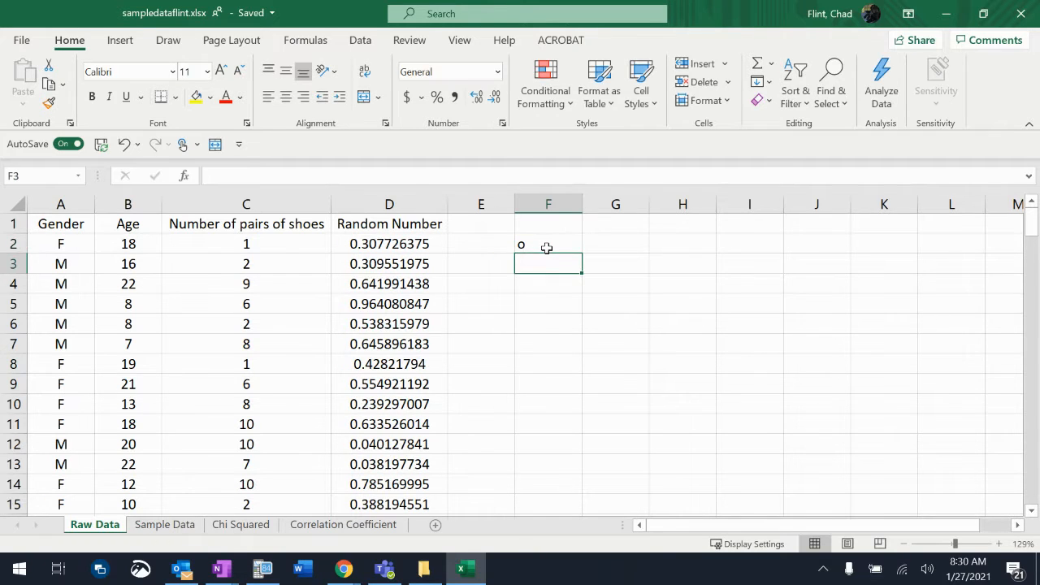
pyautogui.click(547, 248)
pyautogui.press('Delete')
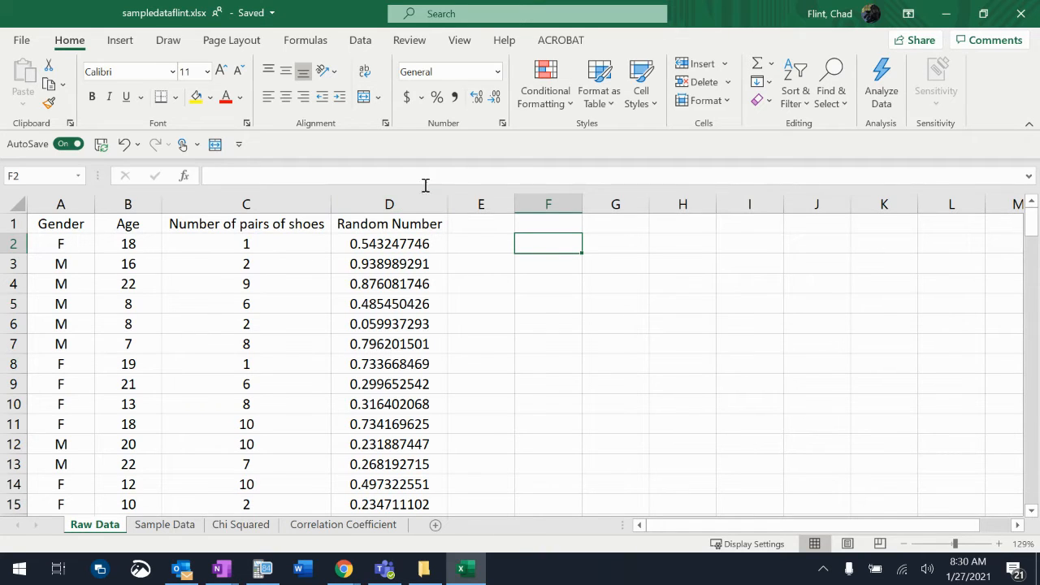
# - Copy the Random Number column D and paste it as values only, starting at G1
pyautogui.click(391, 203)
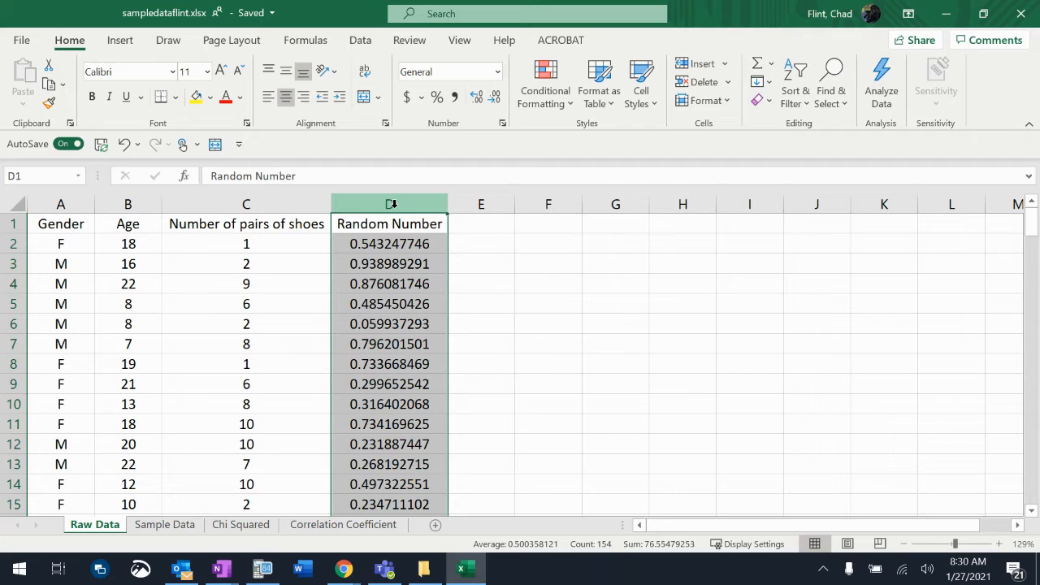
pyautogui.hotkey('ctrl', 'c')
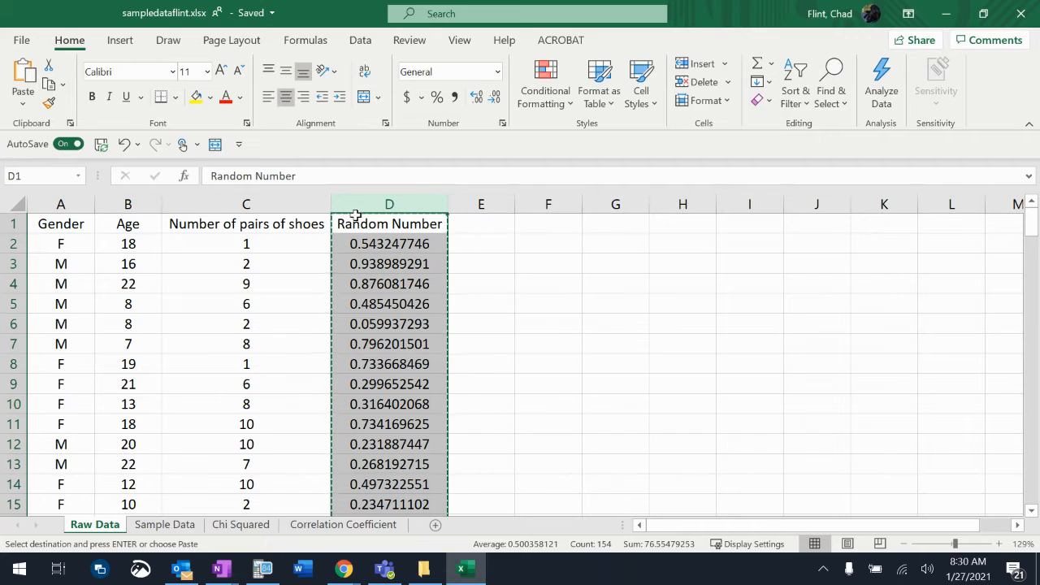
pyautogui.click(610, 224)
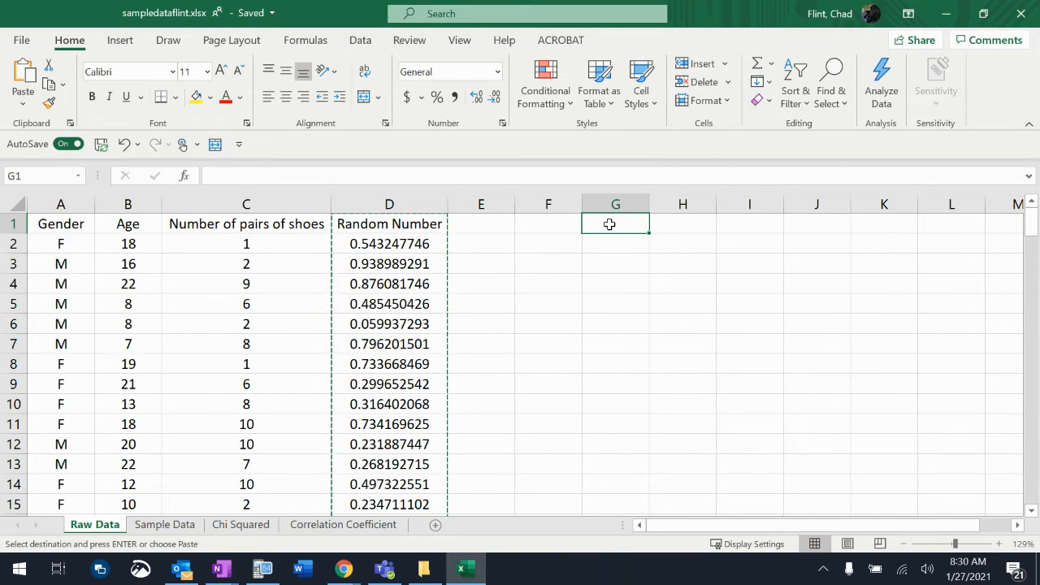
pyautogui.rightClick(610, 227)
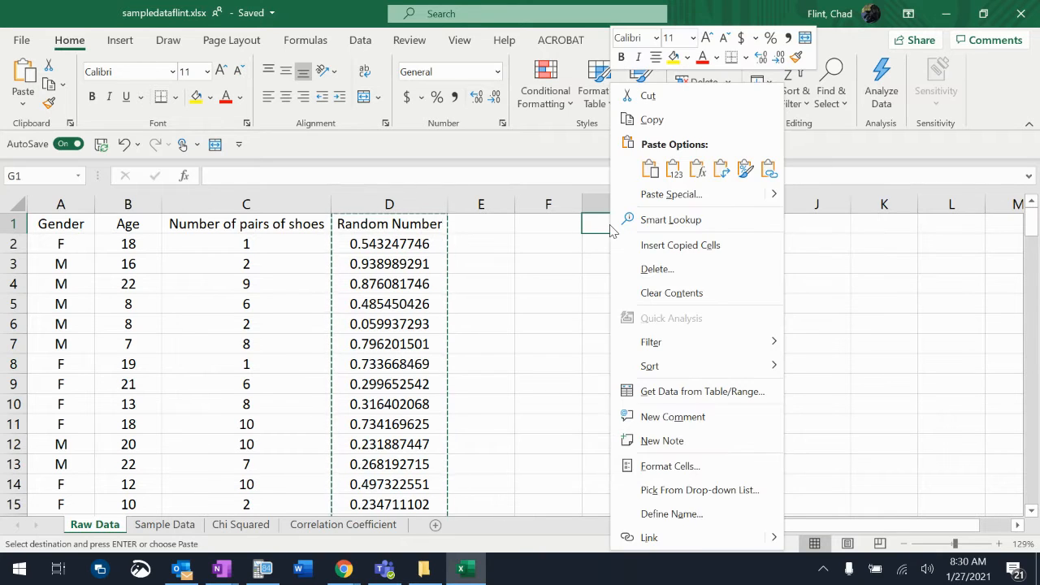
pyautogui.click(674, 169)
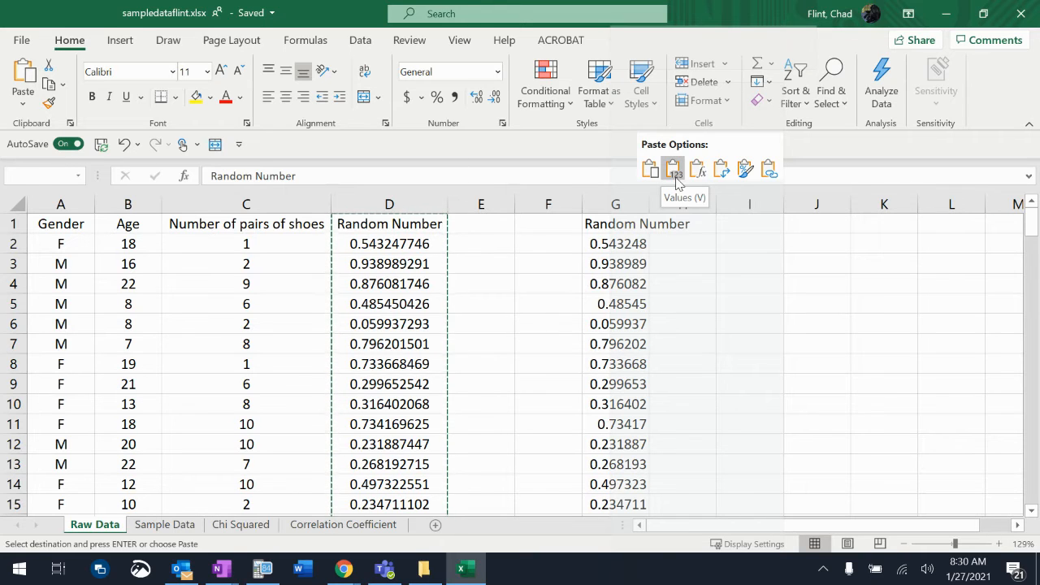
pyautogui.click(675, 174)
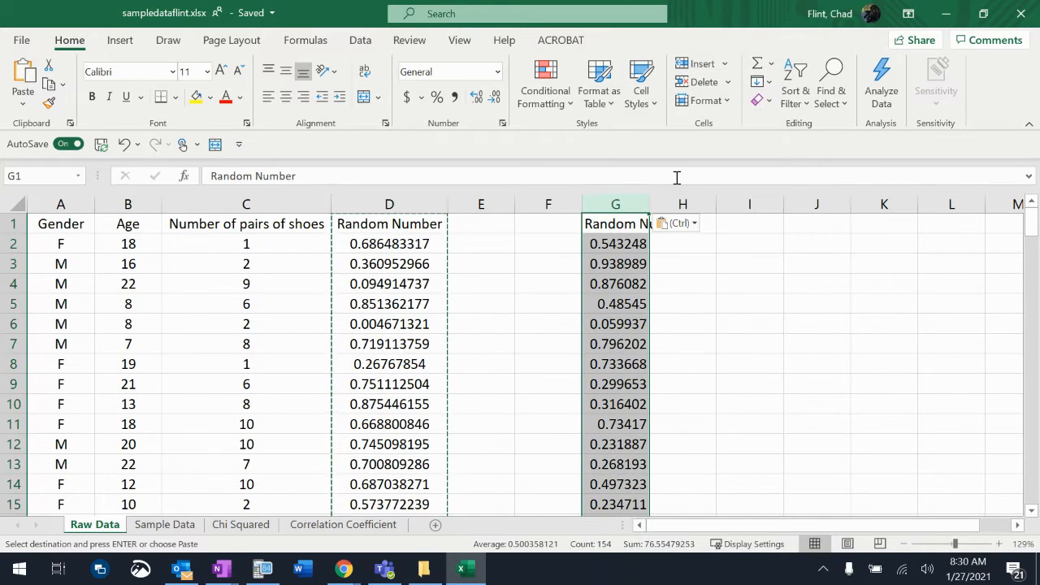
# - Enter the test values x and b in J2 to trigger recalculation of the random numbers, and clear the cell
pyautogui.click(788, 244)
pyautogui.write('x')
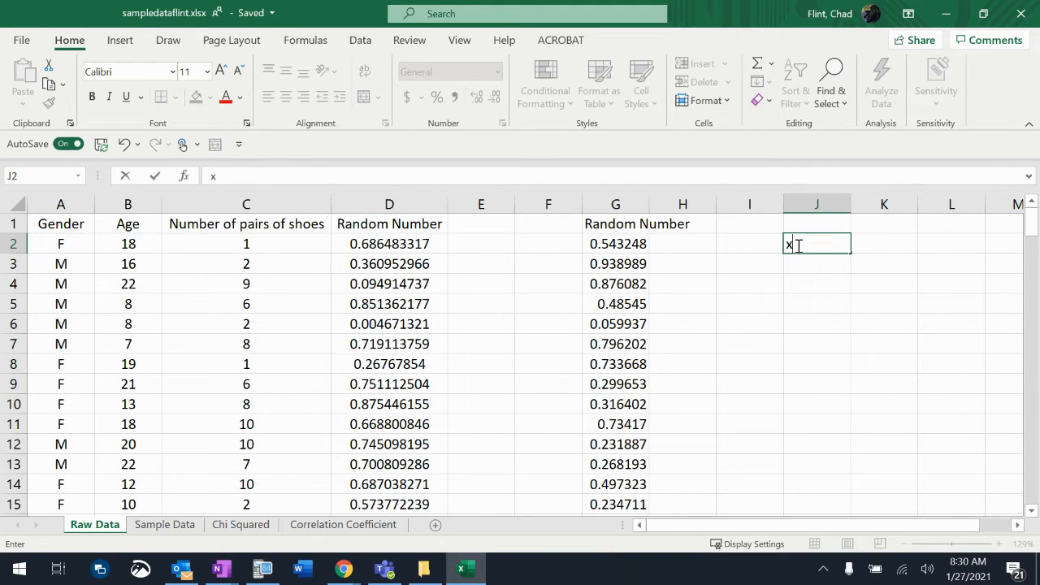
pyautogui.press('Return')
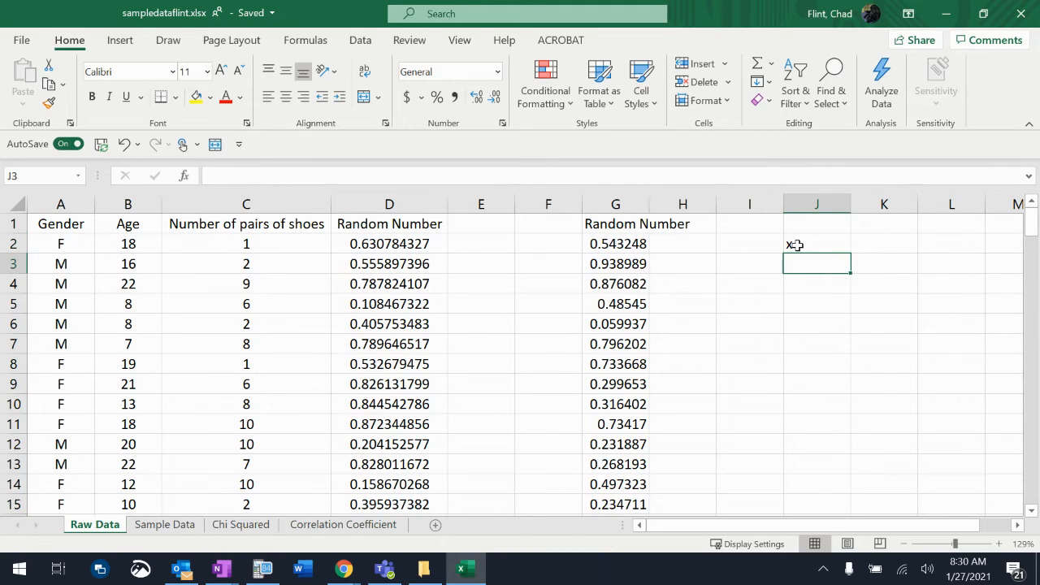
pyautogui.click(795, 245)
pyautogui.write('b')
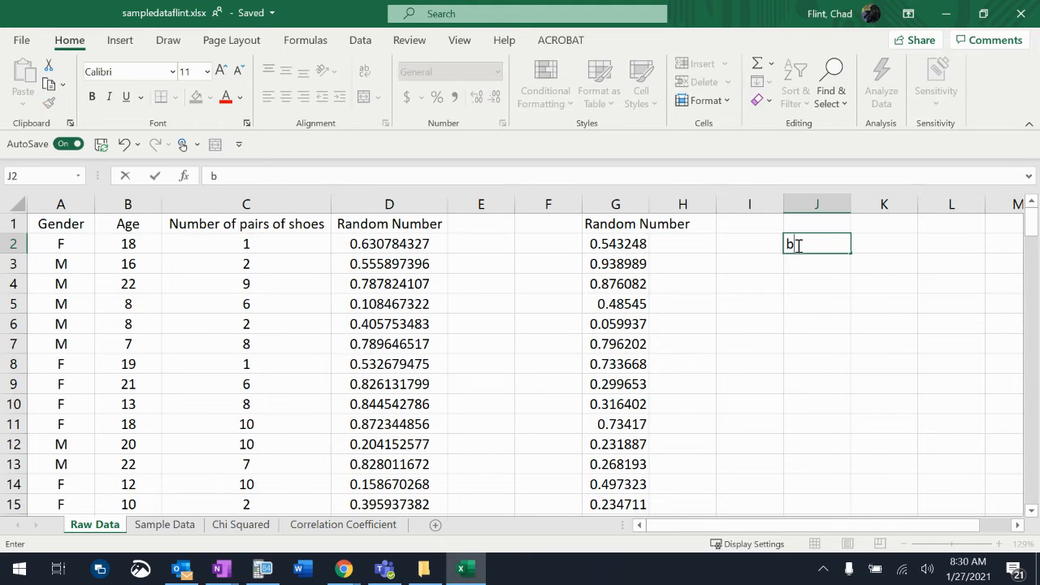
pyautogui.press('Return')
pyautogui.click(795, 245)
pyautogui.press('BackSpace')
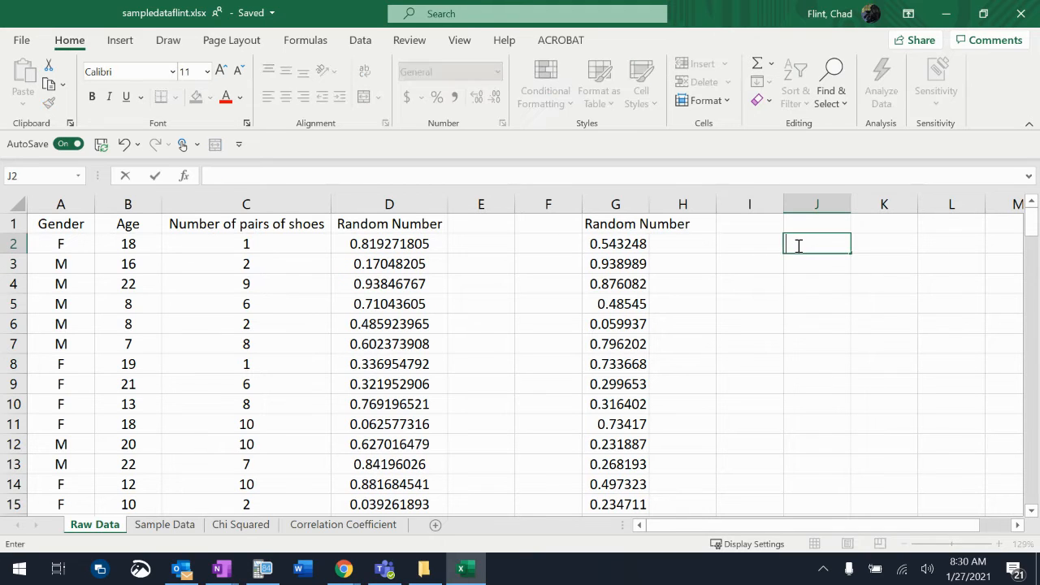
pyautogui.click(676, 365)
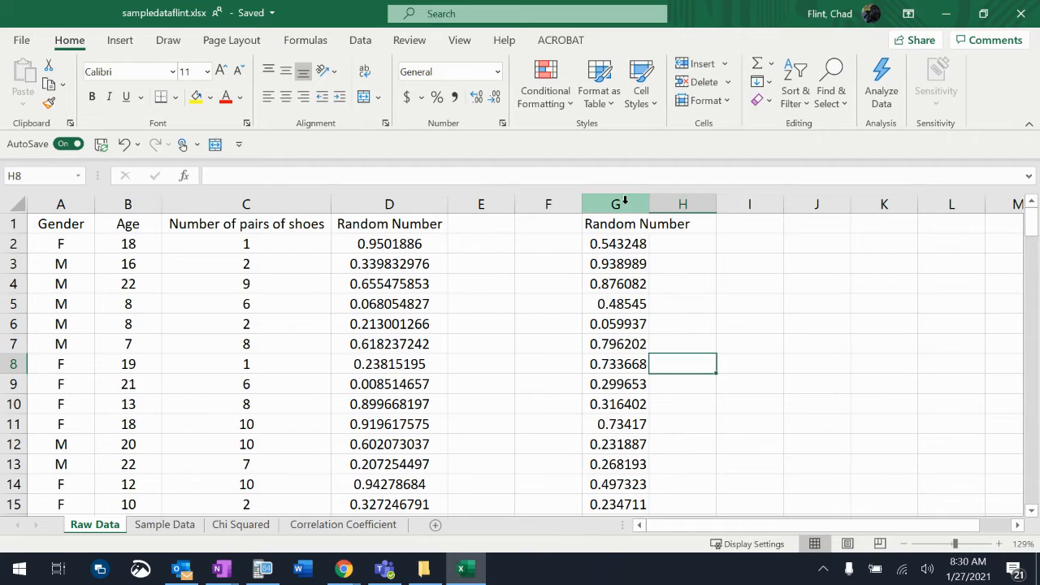
# - Copy the fixed random numbers in column G over the formulas in column D and fit column D's width
pyautogui.click(625, 201)
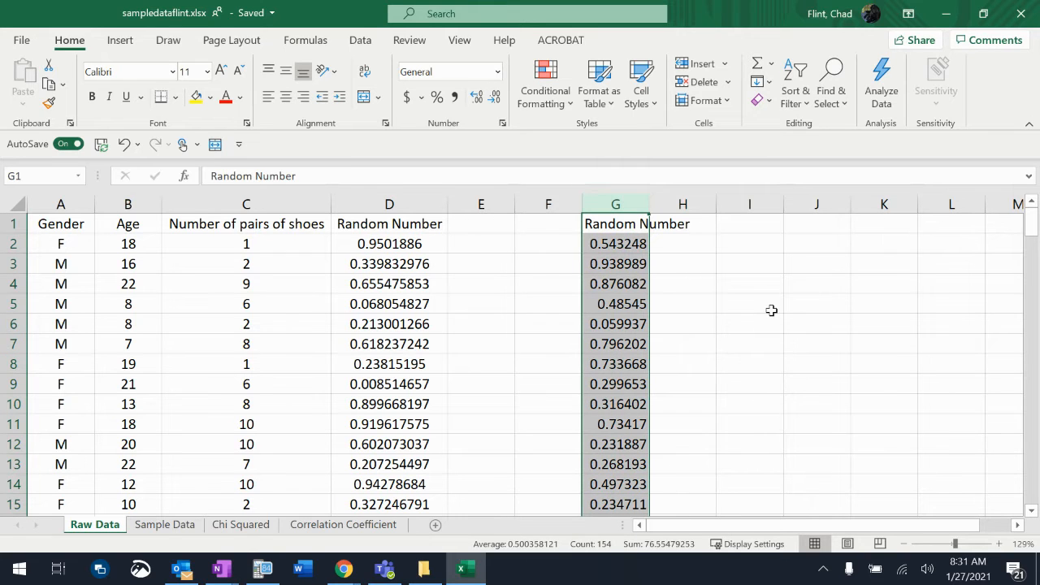
pyautogui.hotkey('ctrl', 'c')
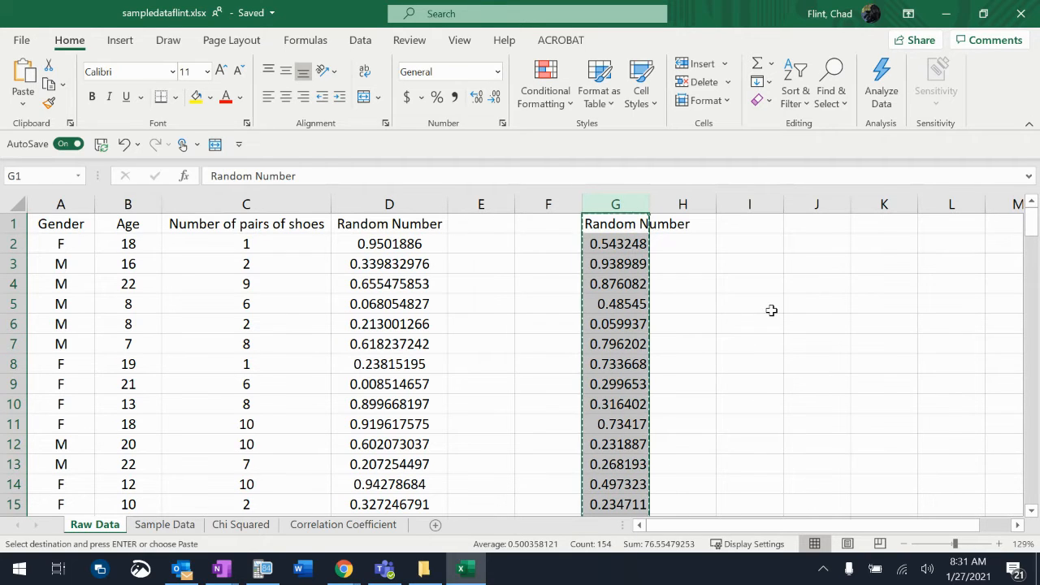
pyautogui.click(402, 203)
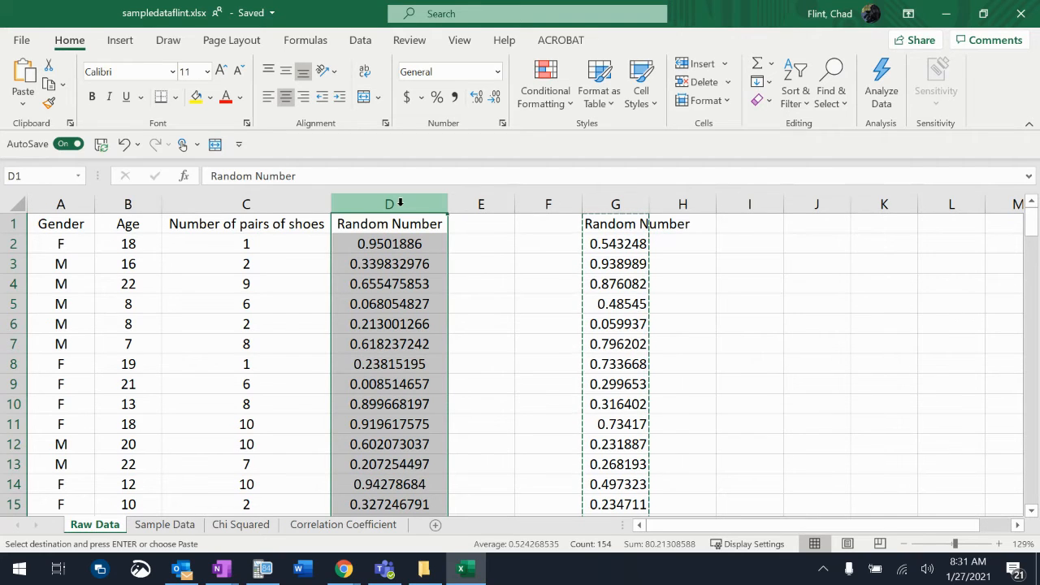
pyautogui.hotkey('ctrl', 'v')
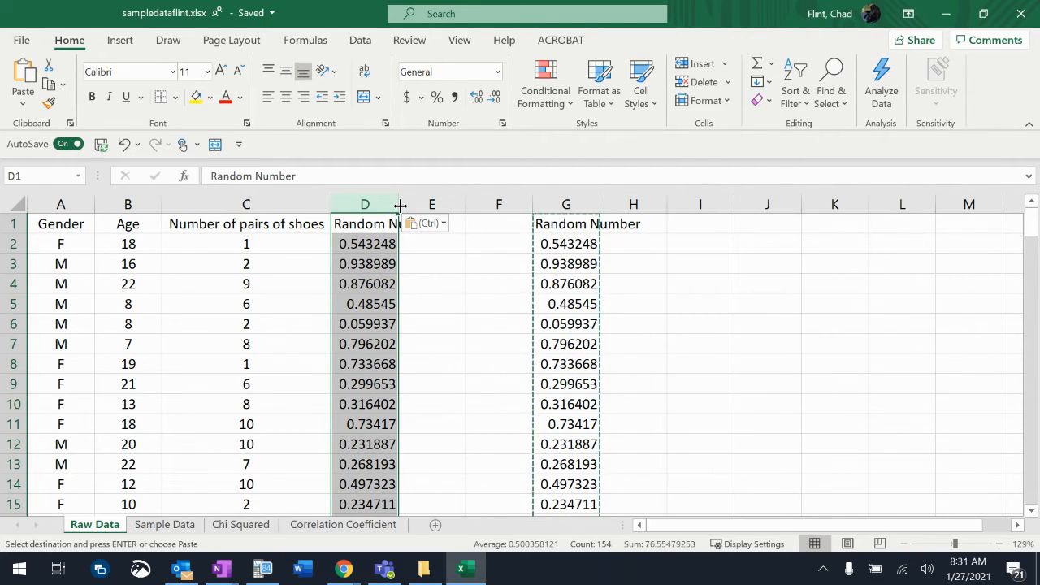
pyautogui.doubleClick(400, 204)
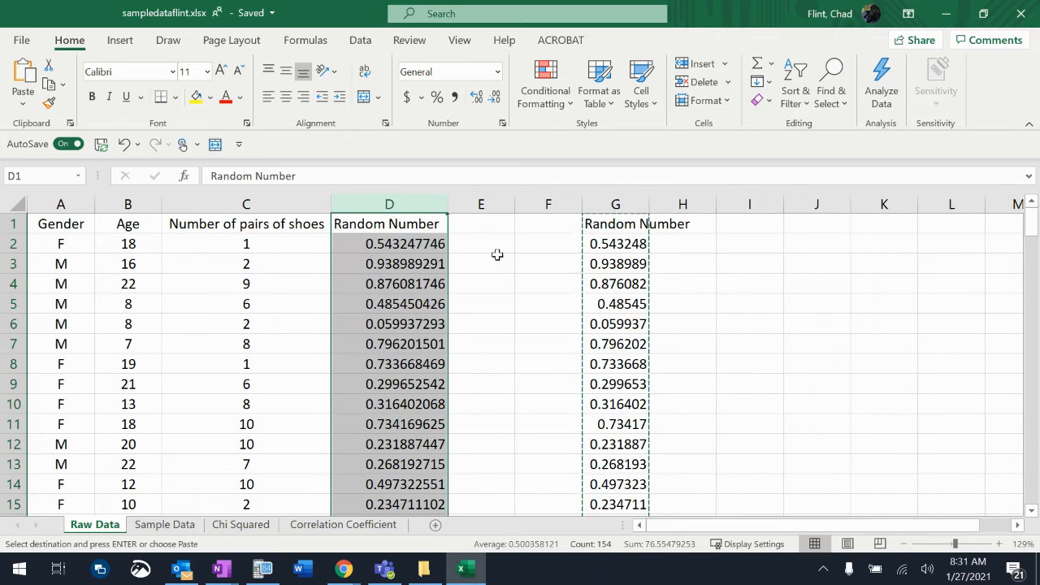
# - Clear the duplicate random numbers from column G
pyautogui.click(628, 208)
pyautogui.press('Delete')
pyautogui.click(476, 453)
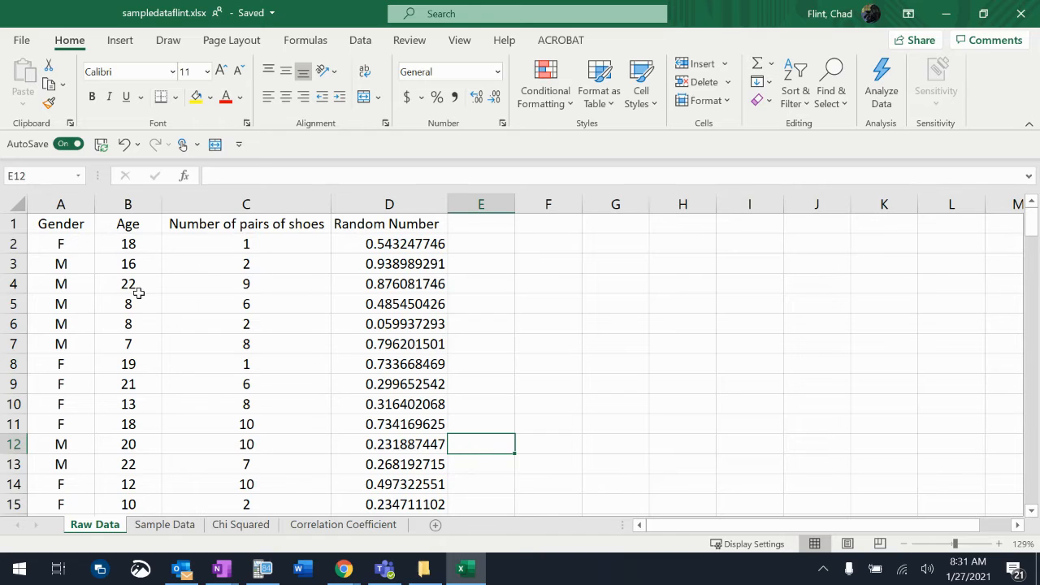
# - Sort the whole Raw Data sheet by Random Number from smallest to largest, treating the first row as headers
pyautogui.click(19, 205)
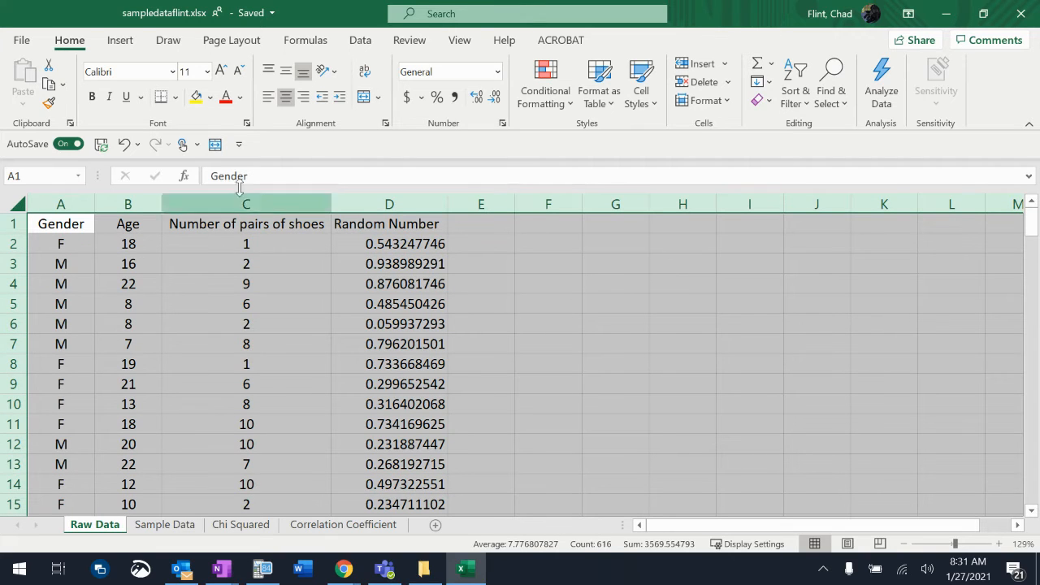
pyautogui.click(366, 45)
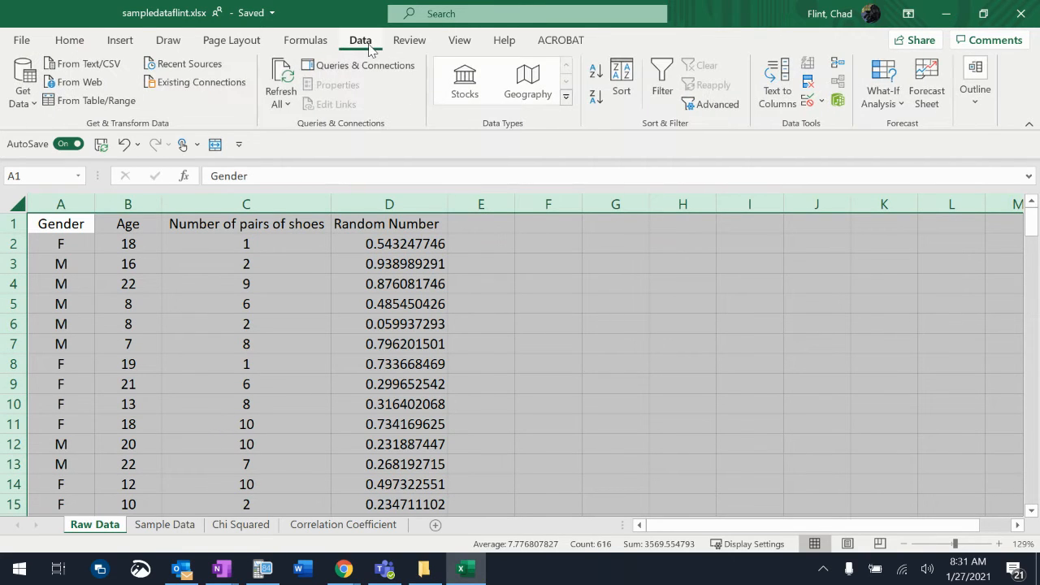
pyautogui.click(621, 88)
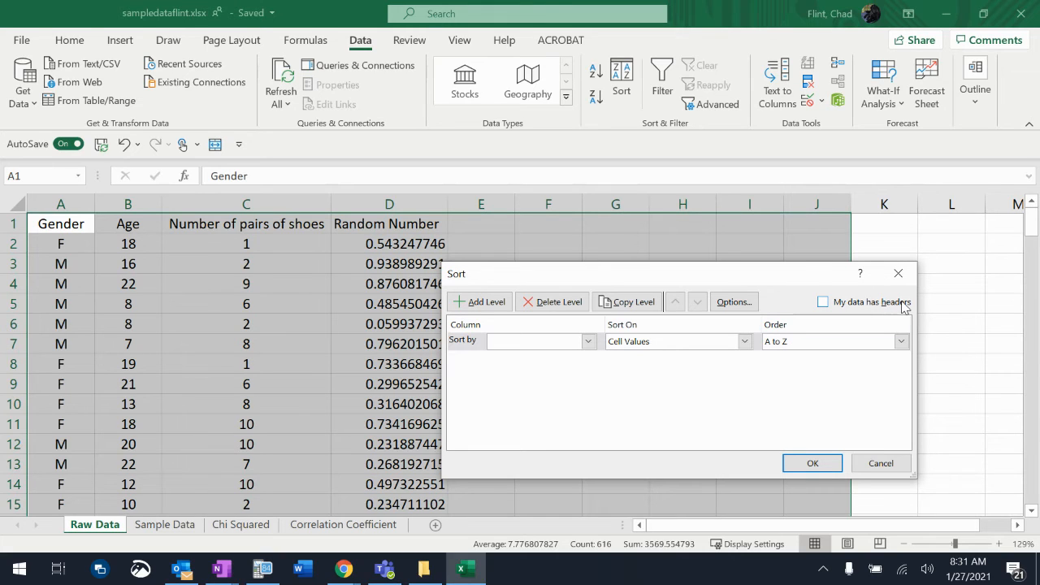
pyautogui.click(825, 303)
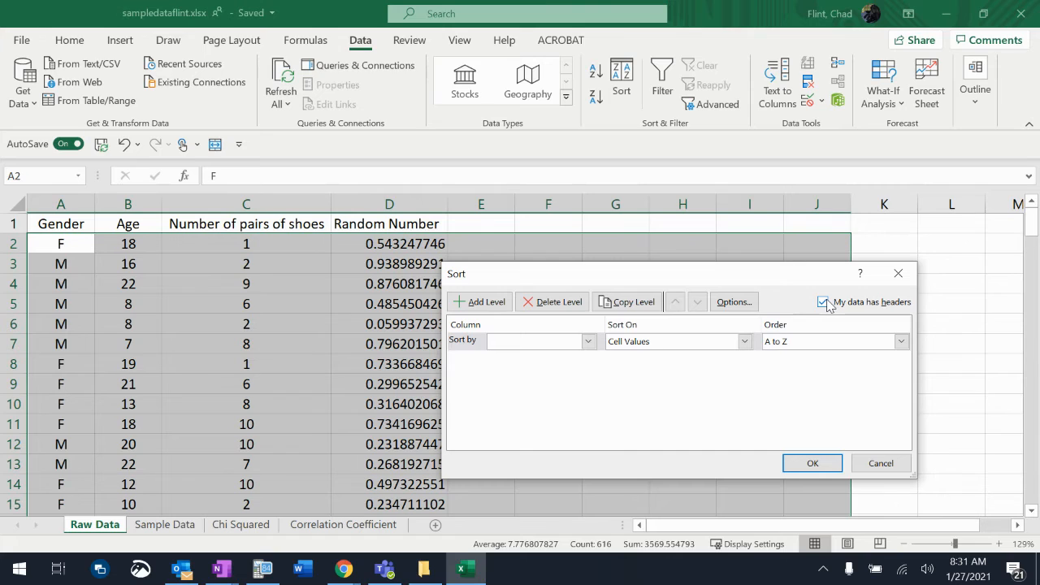
pyautogui.click(572, 345)
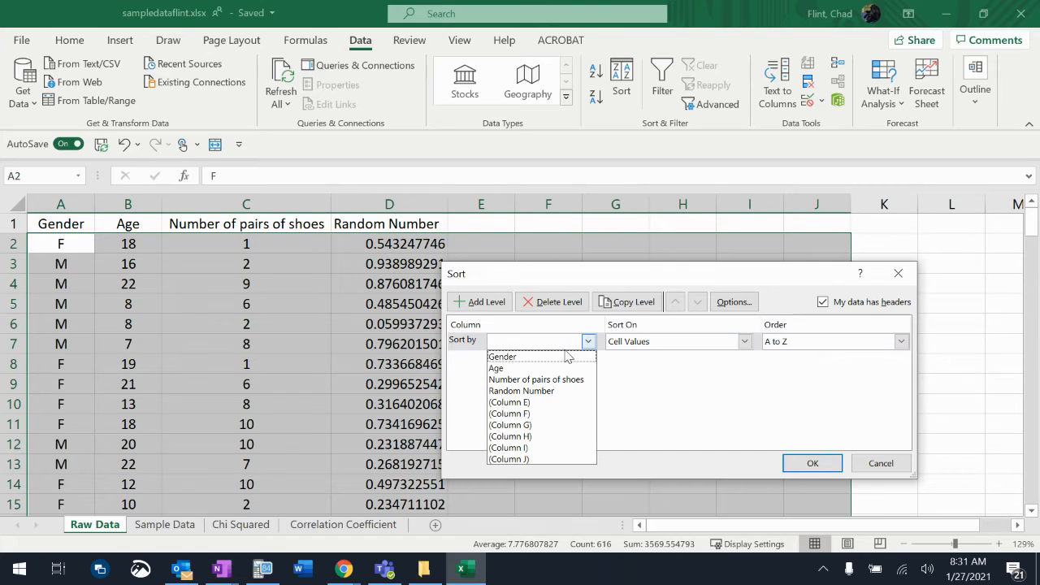
pyautogui.click(558, 390)
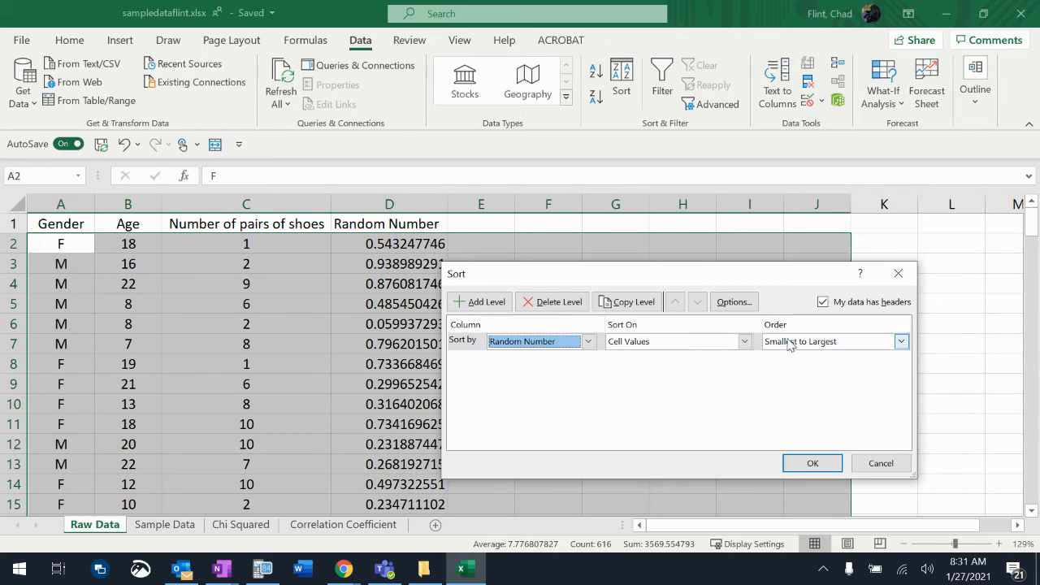
pyautogui.click(810, 463)
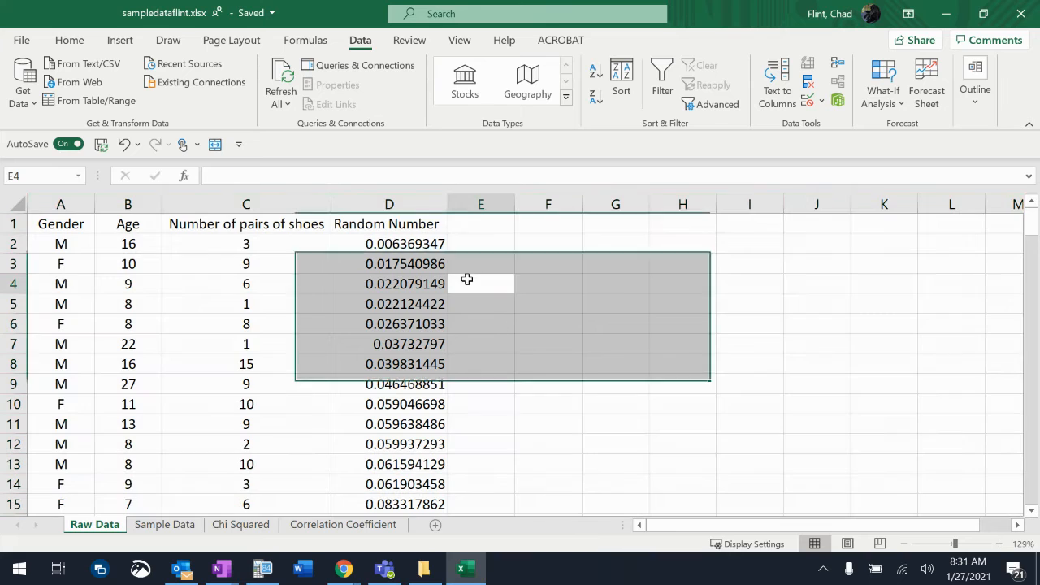
pyautogui.click(468, 282)
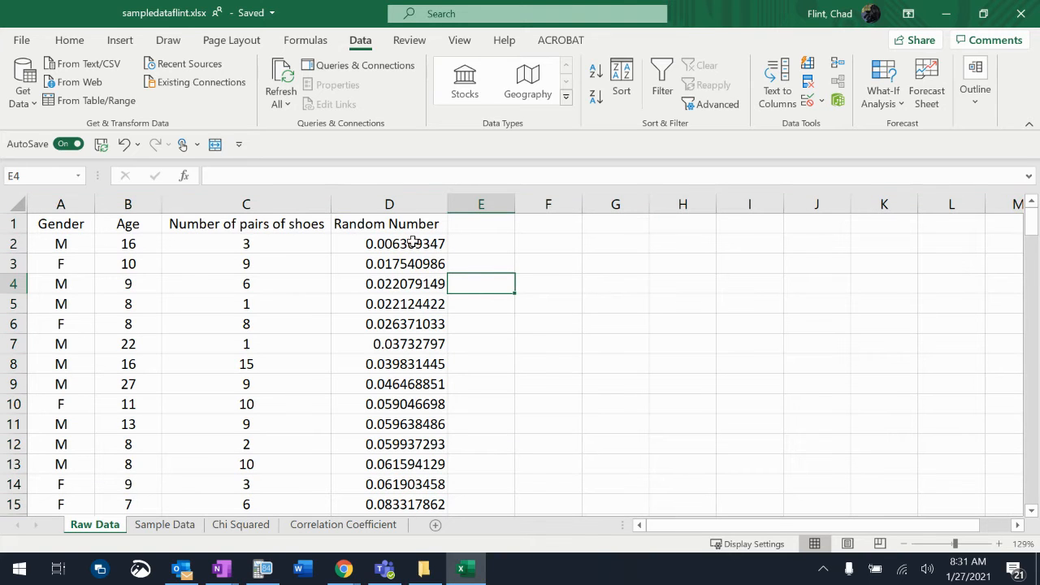
# - Add the heading Rank in E1 and enter the starting ranks 1 in E2 and 2 in E3
pyautogui.scroll(-1, 395, 334)
pyautogui.scroll(-4, 396, 335)
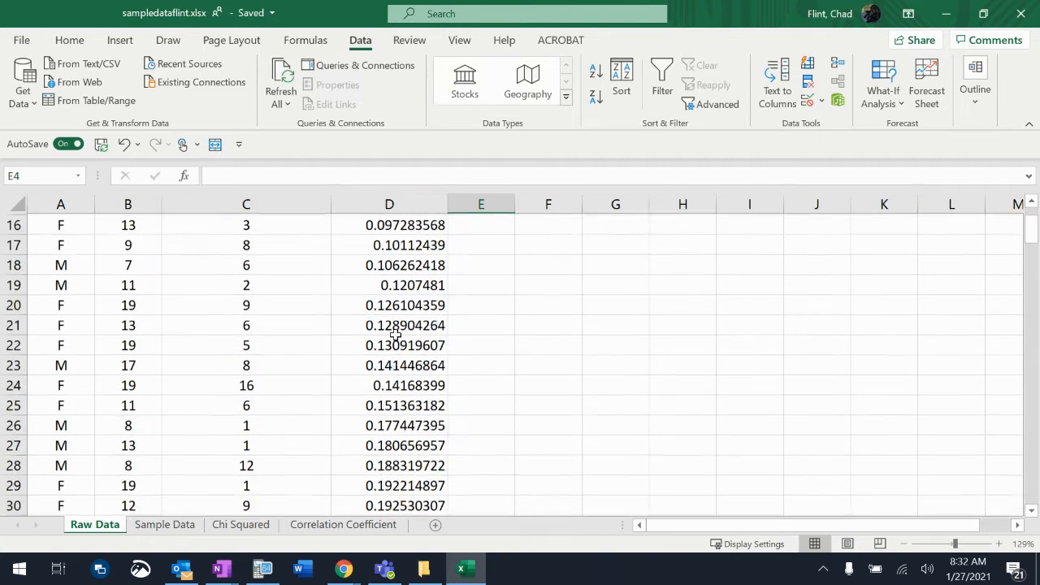
pyautogui.scroll(-1, 395, 335)
pyautogui.scroll(6, 394, 336)
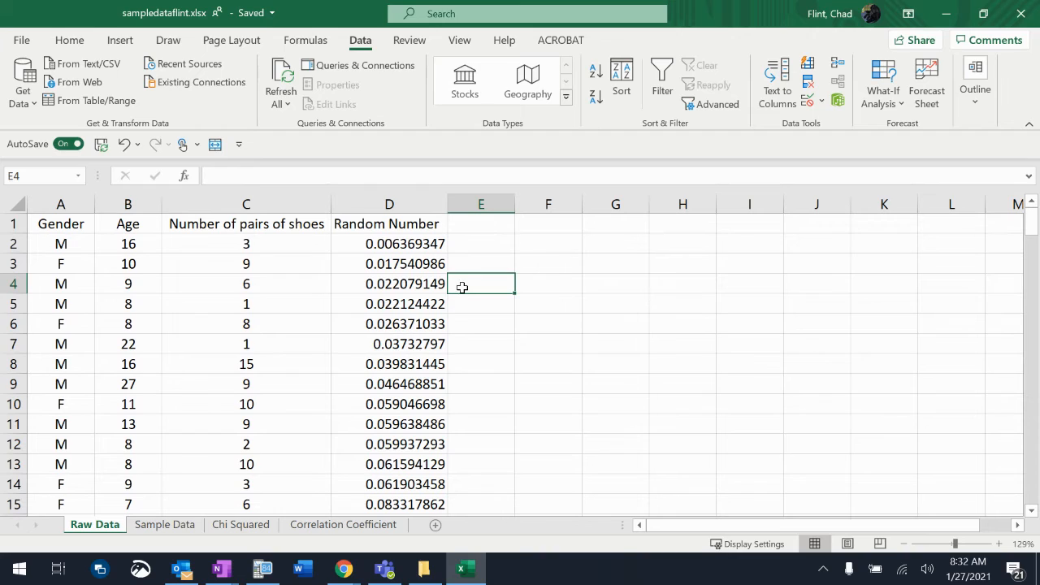
pyautogui.click(481, 226)
pyautogui.write('Rand')
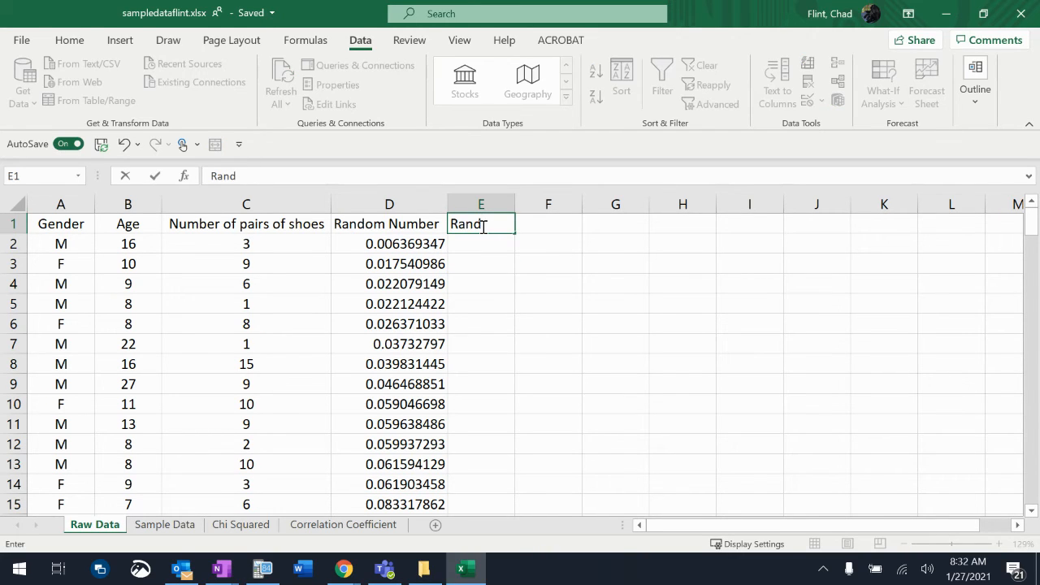
pyautogui.press('Return')
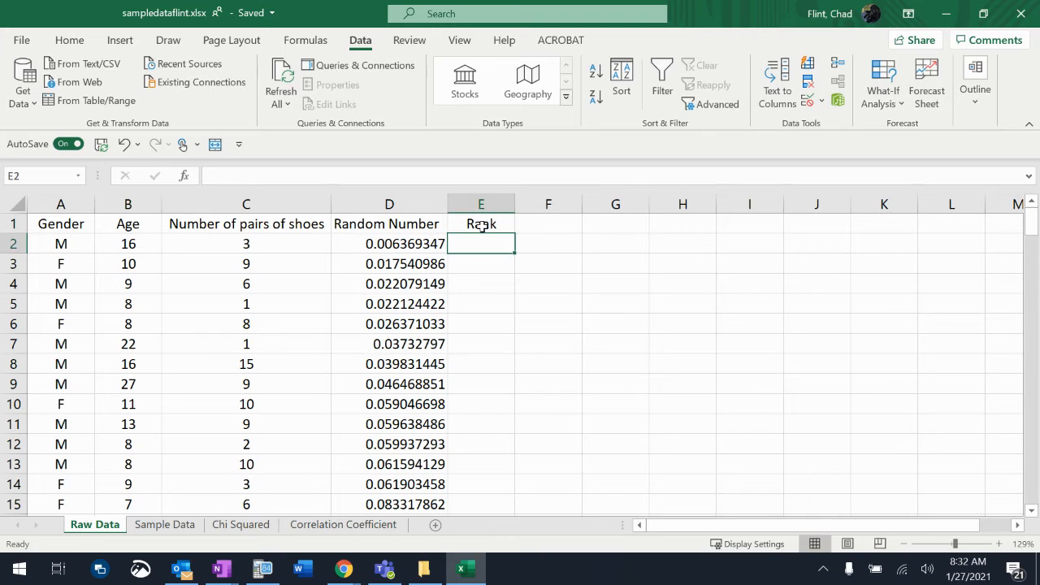
pyautogui.write('1')
pyautogui.press('Return')
pyautogui.write('2')
pyautogui.press('Return')
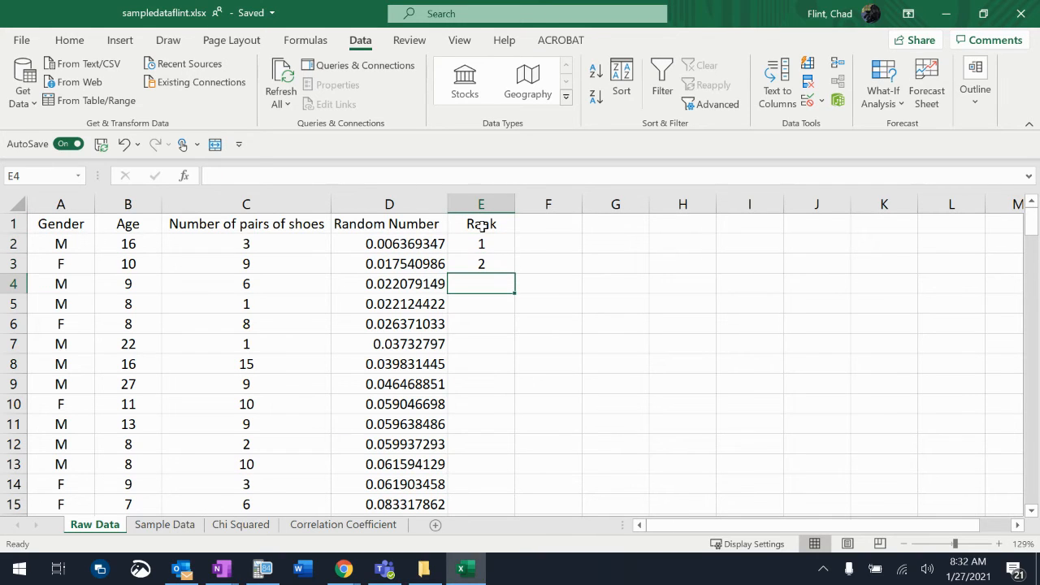
# - Extend the rank series from E2:E3 down column E through row 154
pyautogui.click(482, 243)
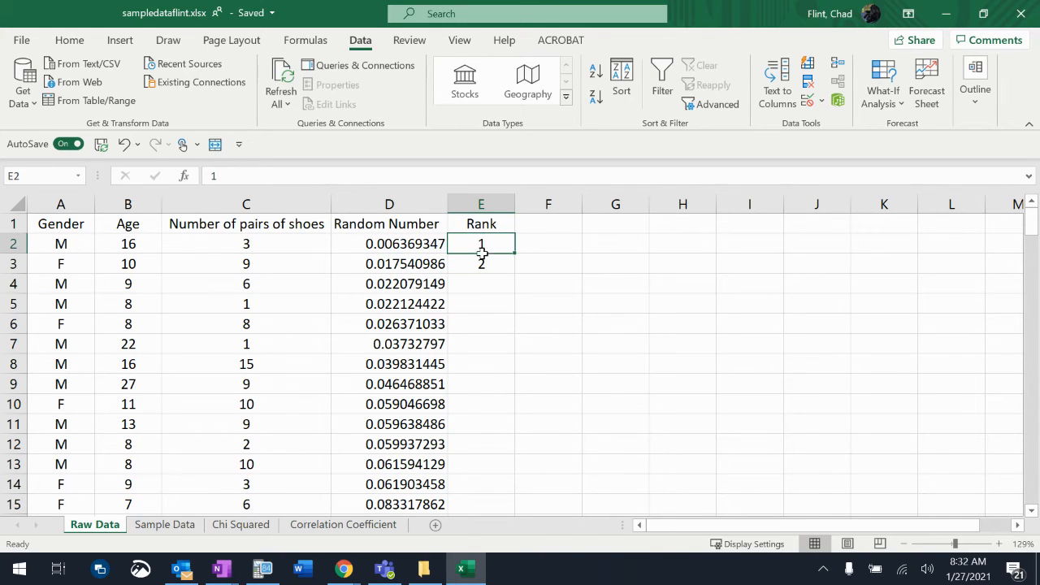
pyautogui.moveTo(481, 242); pyautogui.dragTo(482, 261)
pyautogui.click(558, 262)
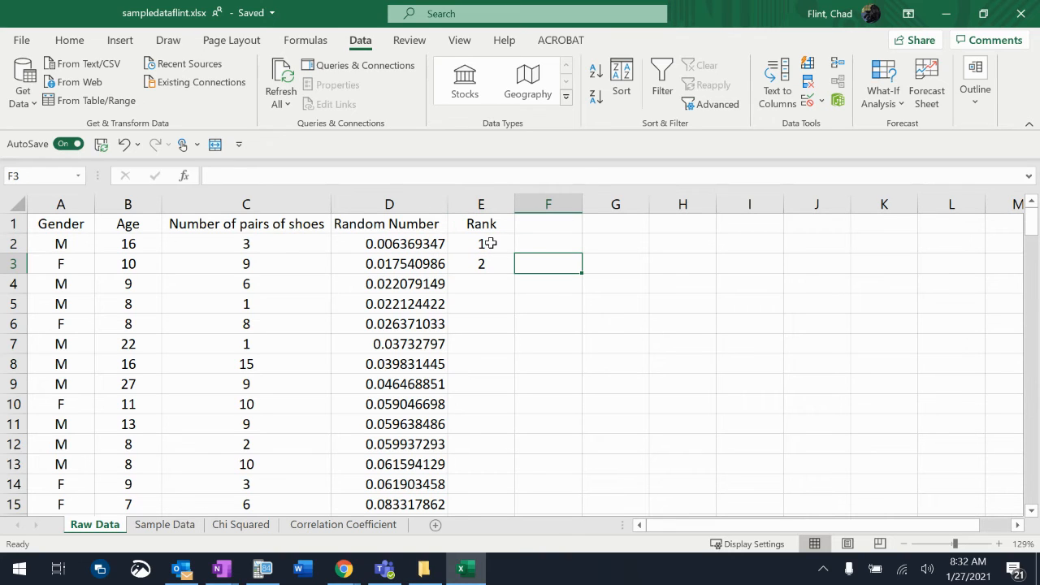
pyautogui.click(490, 242)
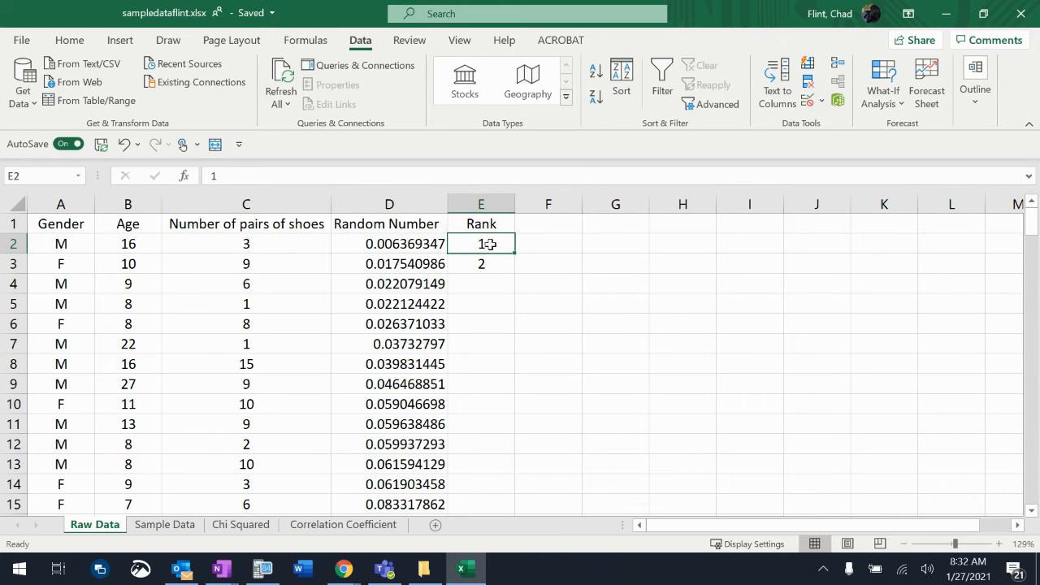
pyautogui.moveTo(491, 244); pyautogui.dragTo(490, 260)
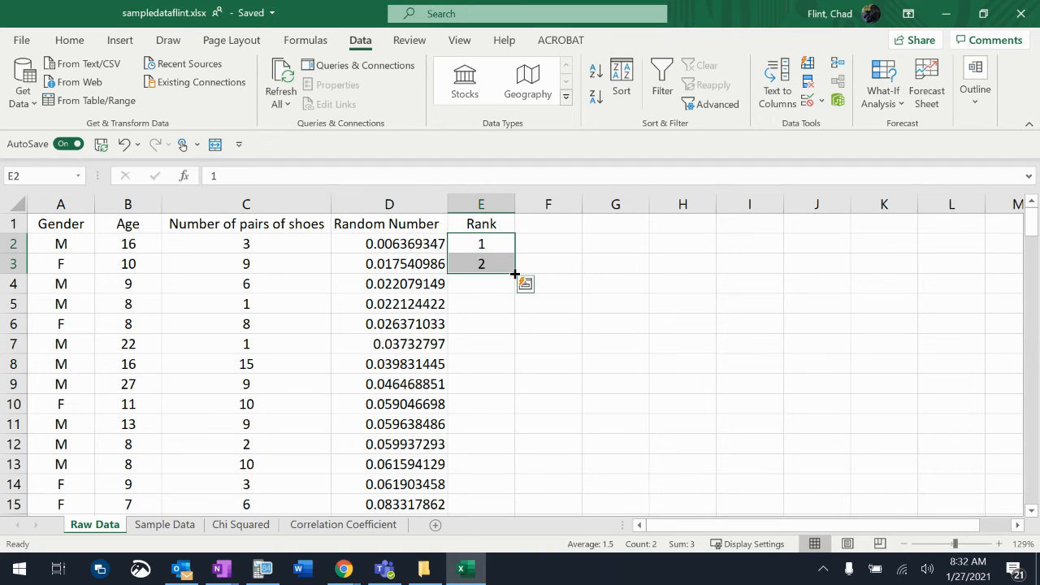
pyautogui.moveTo(514, 275); pyautogui.dragTo(506, 452)
pyautogui.scroll(7, 557, 381)
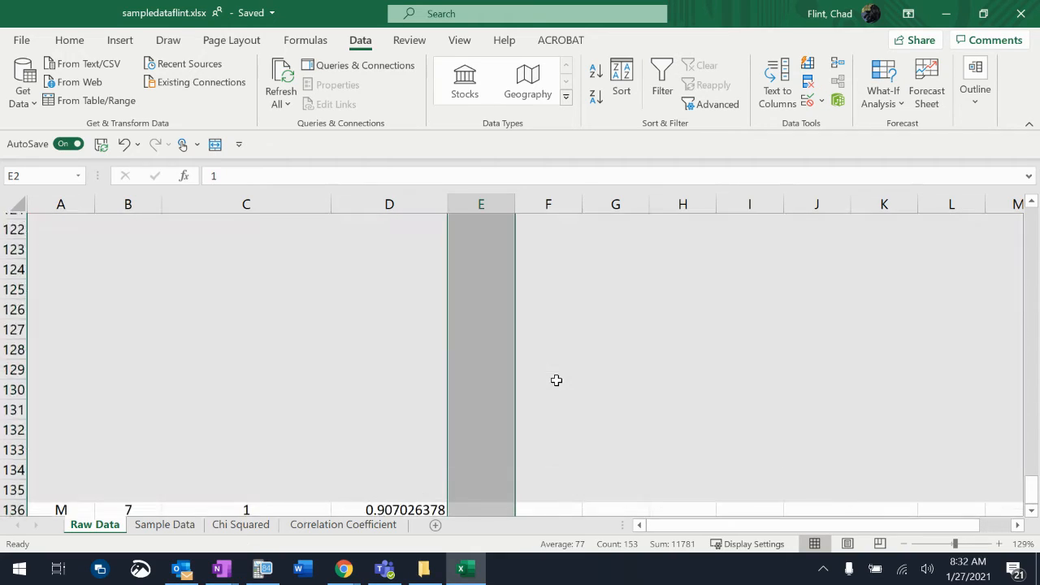
pyautogui.scroll(20, 556, 380)
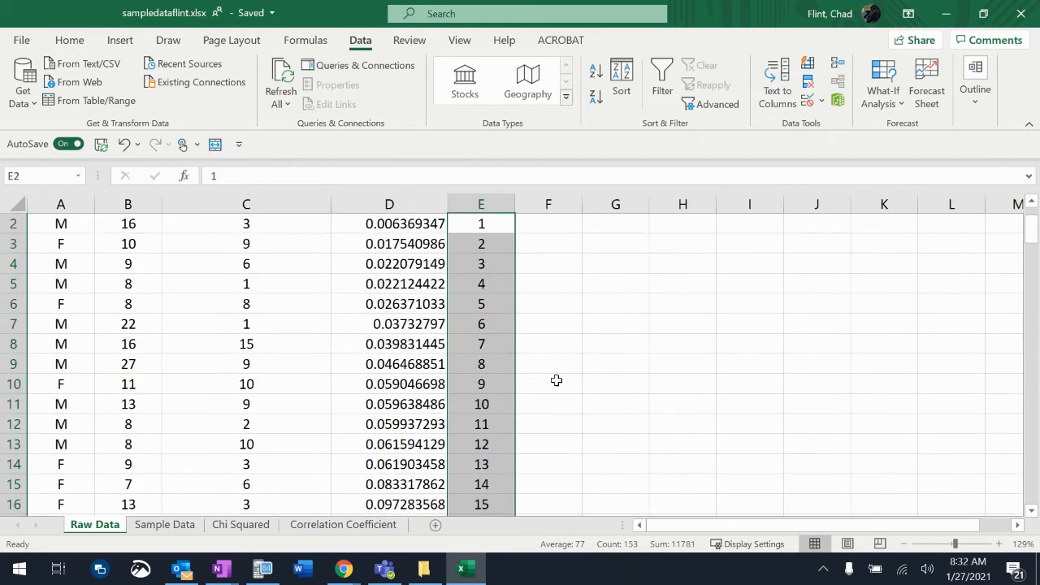
pyautogui.scroll(1, 556, 381)
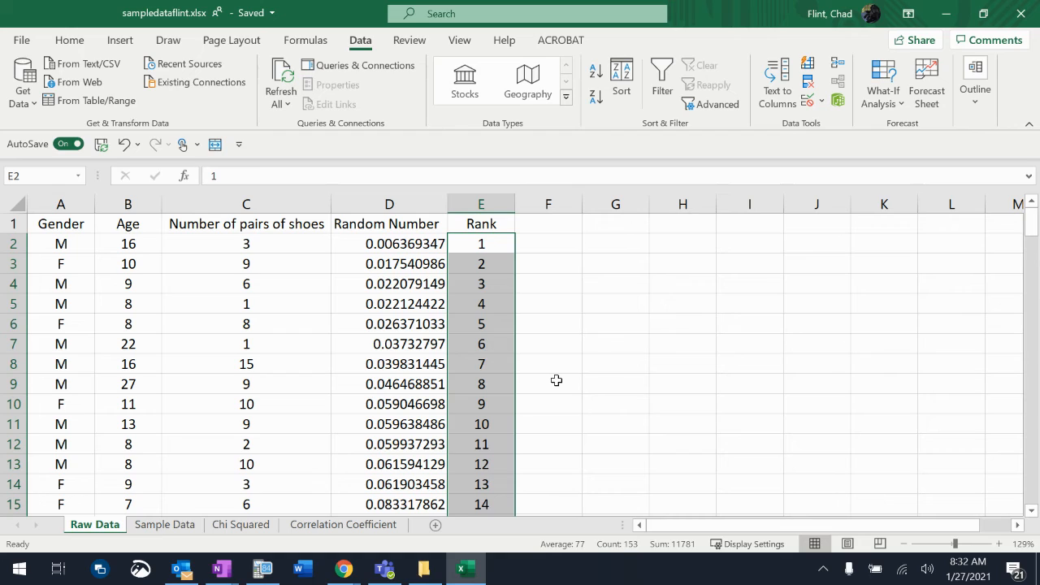
# - Copy the headers and the first 40 ranked records (A1:E41) from Raw Data into Sample Data starting at A1
pyautogui.click(161, 526)
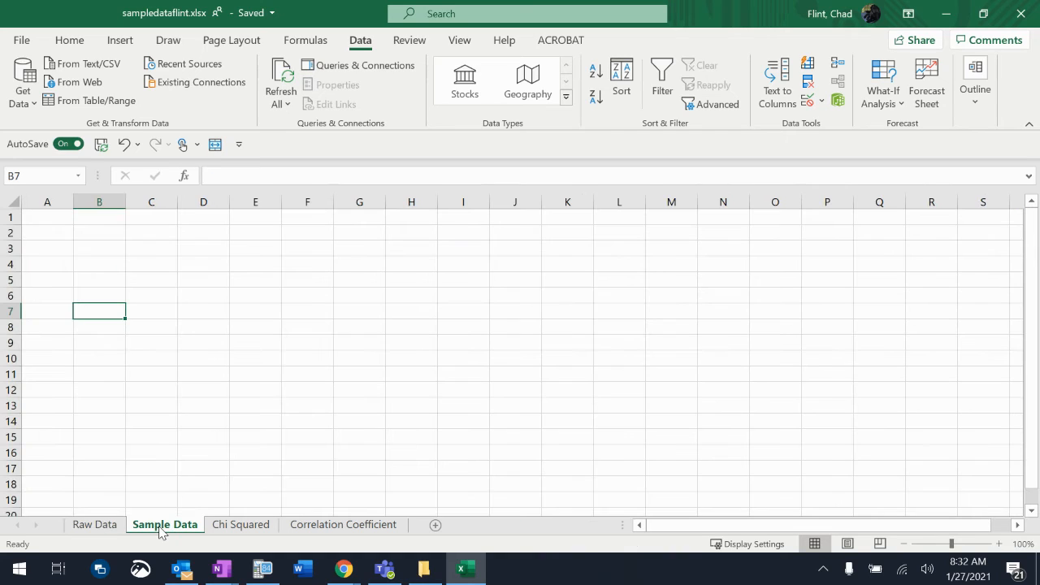
pyautogui.click(111, 530)
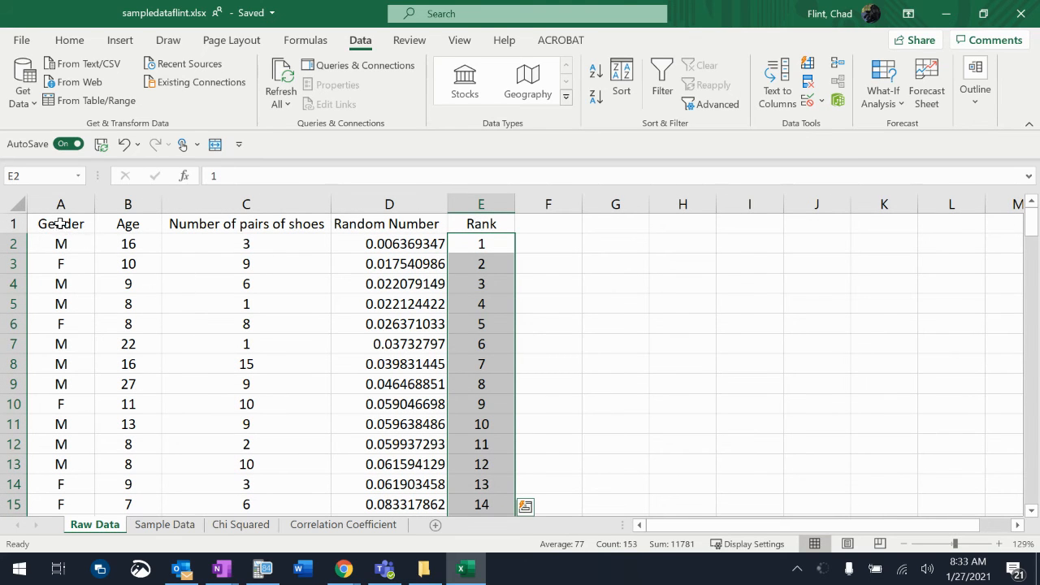
pyautogui.moveTo(65, 225); pyautogui.dragTo(460, 310)
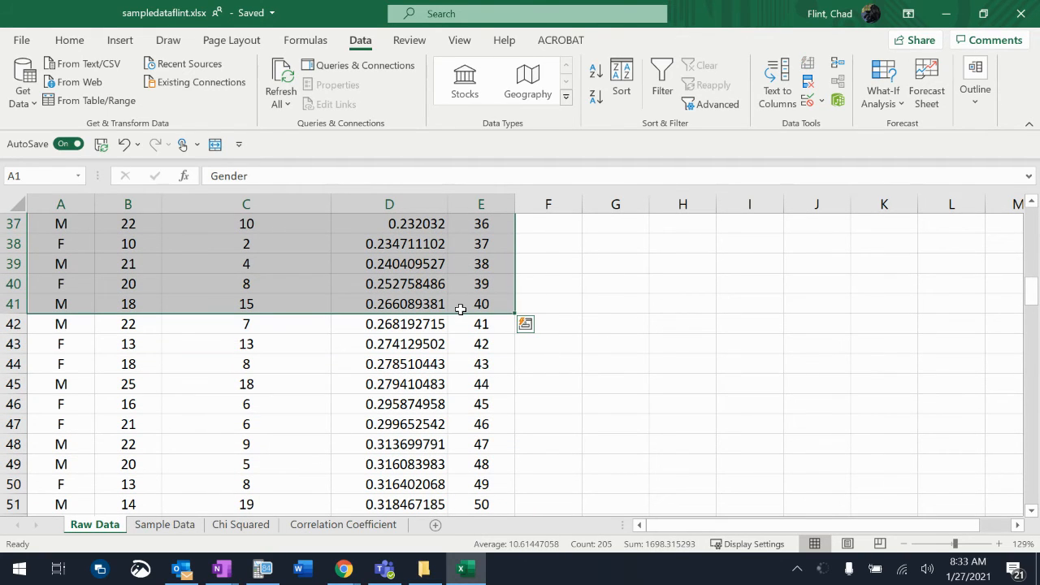
pyautogui.hotkey('ctrl', 'c')
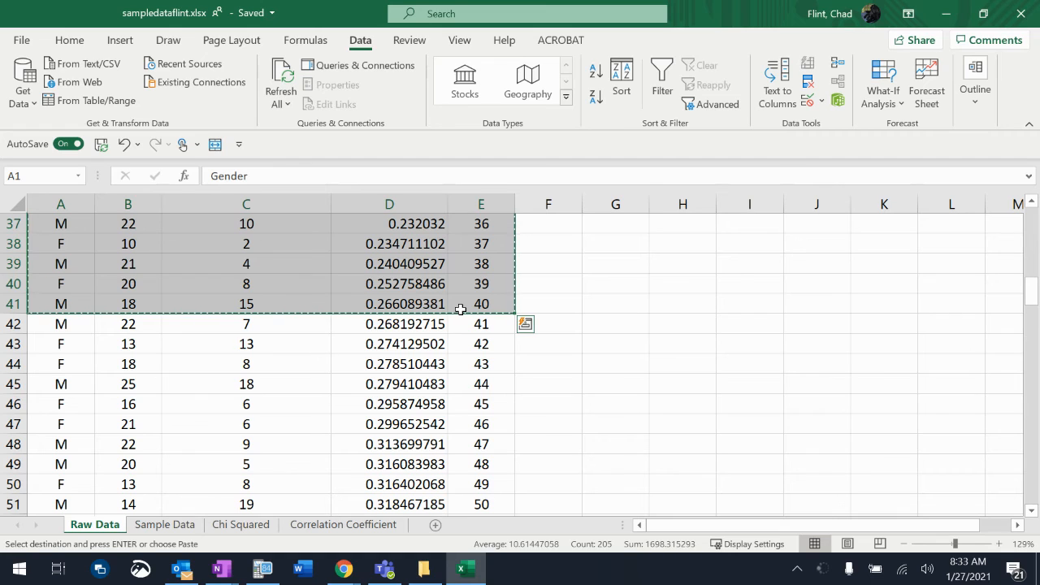
pyautogui.click(166, 525)
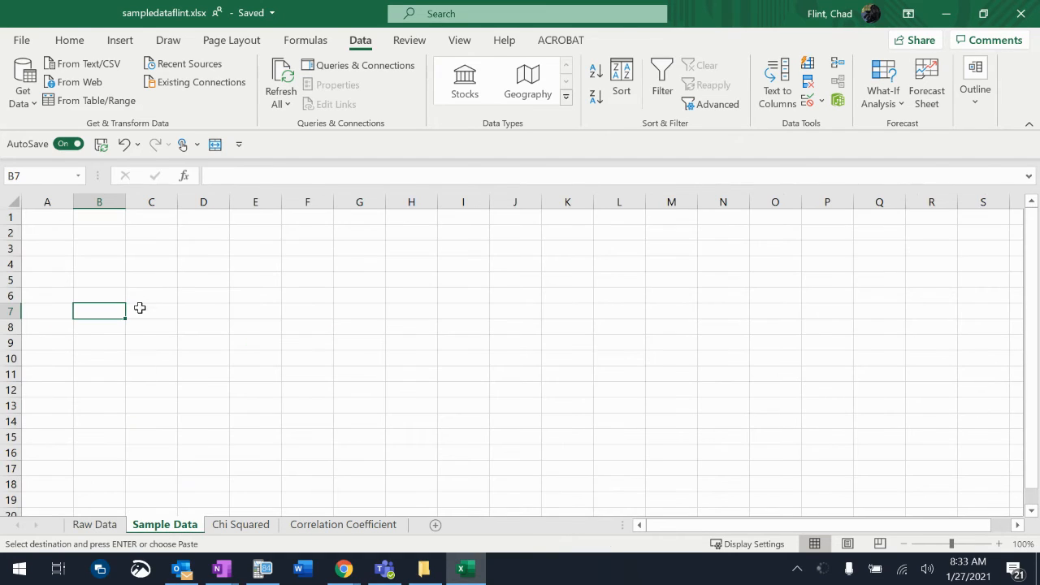
pyautogui.click(39, 213)
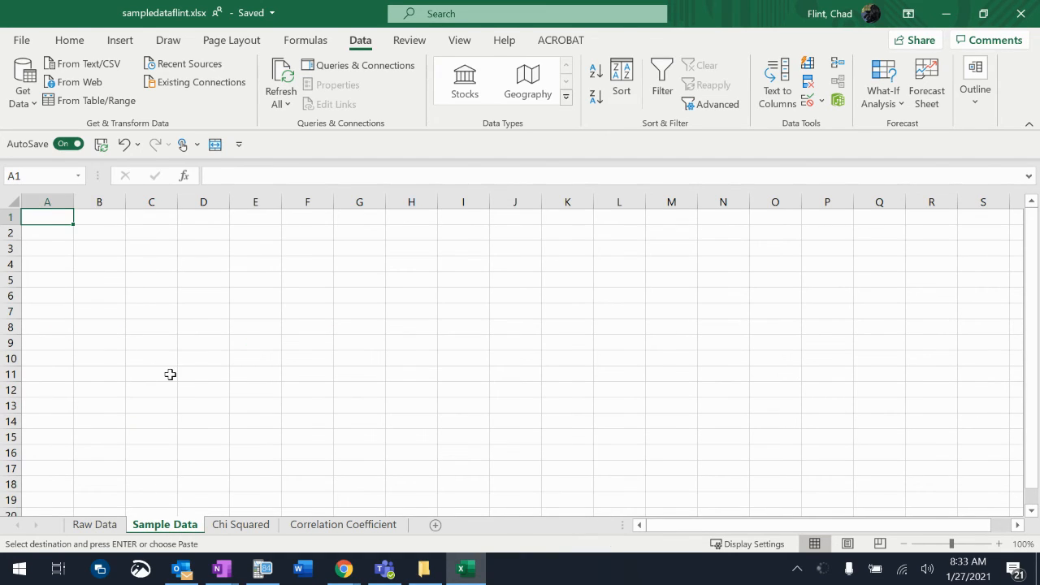
pyautogui.hotkey('ctrl', 'v')
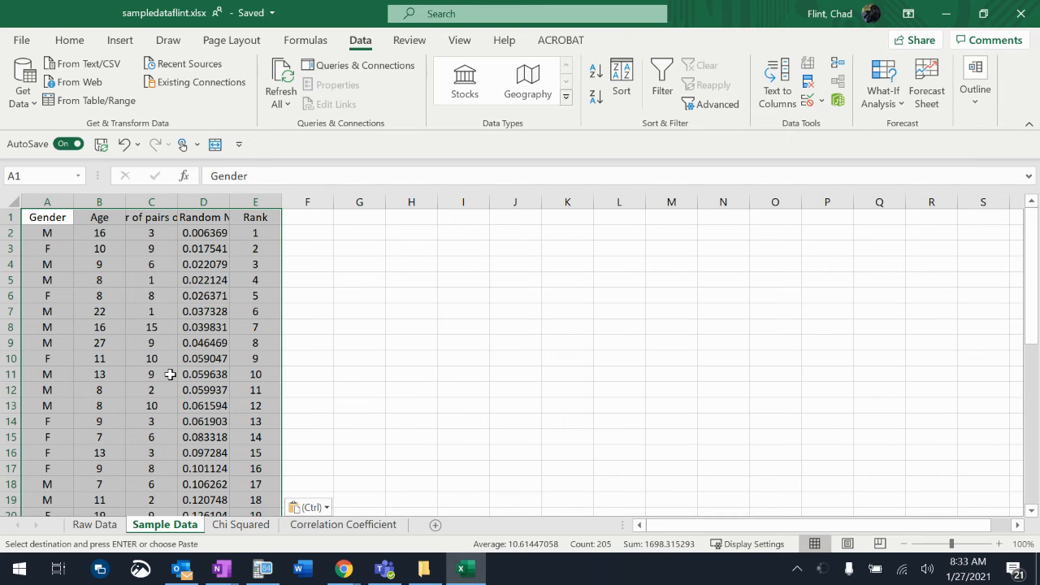
# - Fit the Gender, Number of pairs of shoes and Random Number columns to their contents and widen the Age column slightly
pyautogui.doubleClick(74, 202)
pyautogui.doubleClick(115, 201)
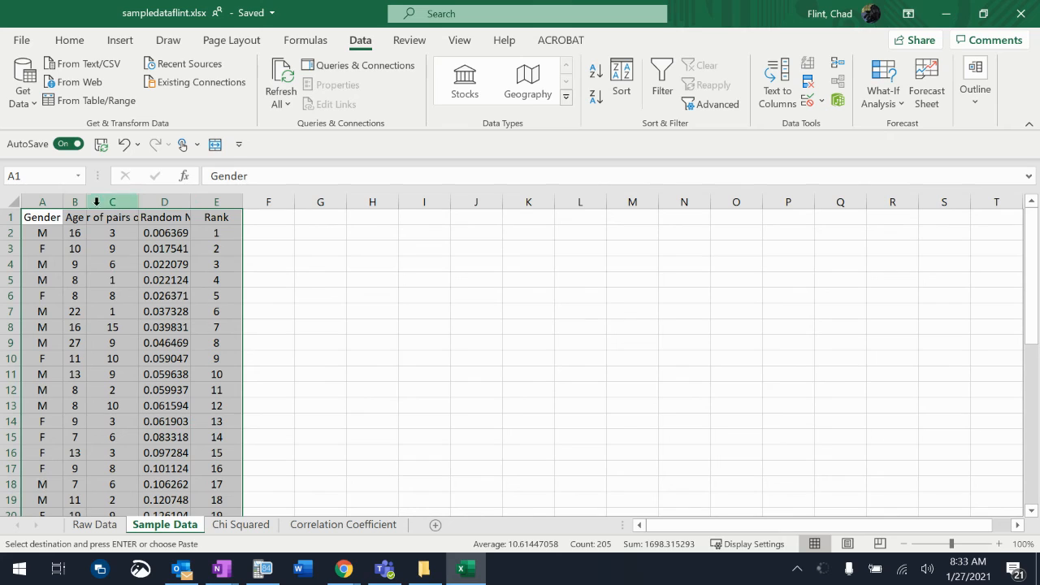
pyautogui.moveTo(86, 201); pyautogui.dragTo(105, 204)
pyautogui.doubleClick(159, 202)
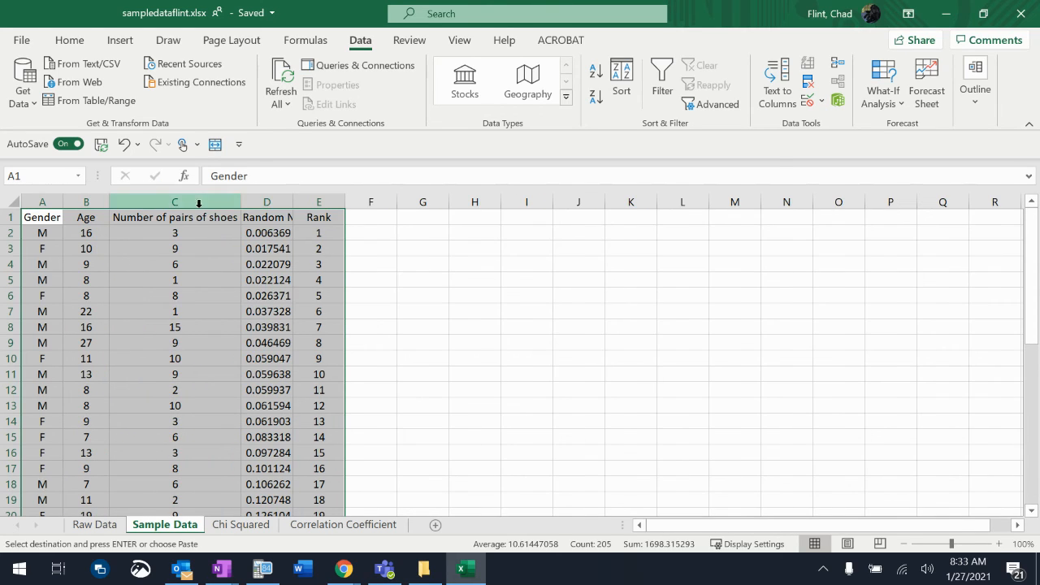
pyautogui.click(276, 247)
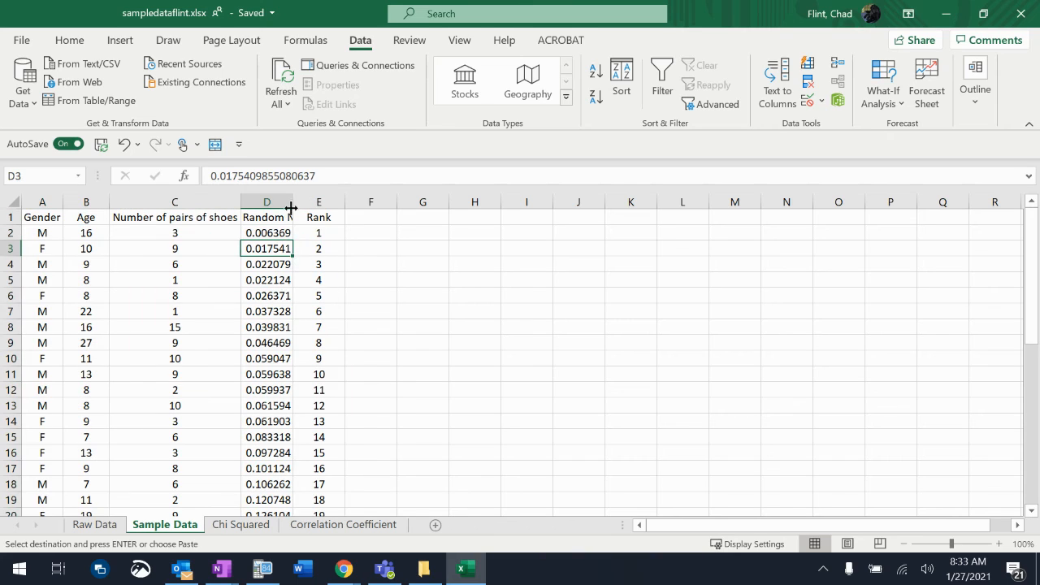
pyautogui.doubleClick(292, 202)
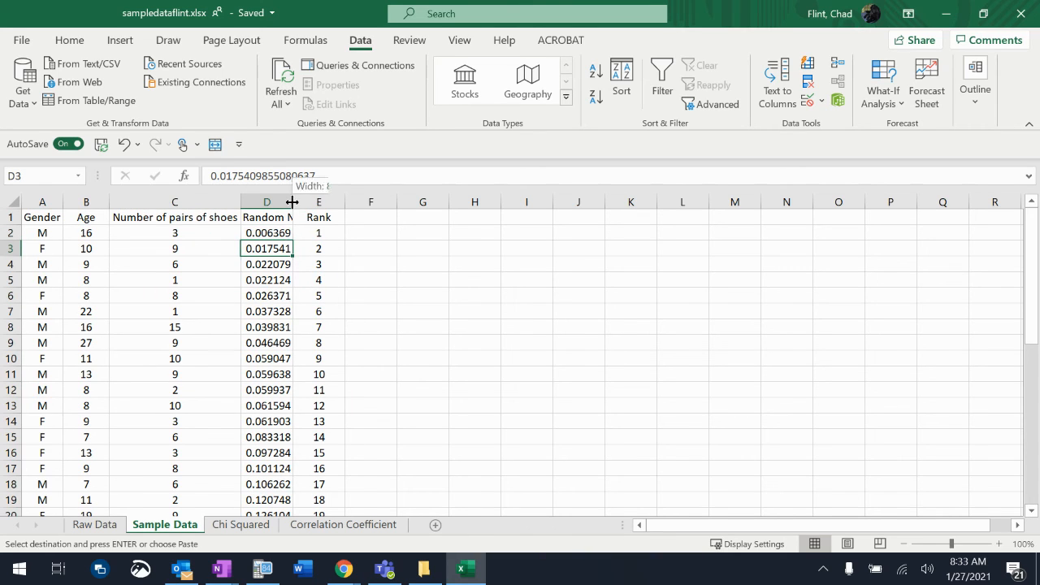
# - Delete the Random Number and Rank columns, D and E, from the Sample Data sheet
pyautogui.click(312, 199)
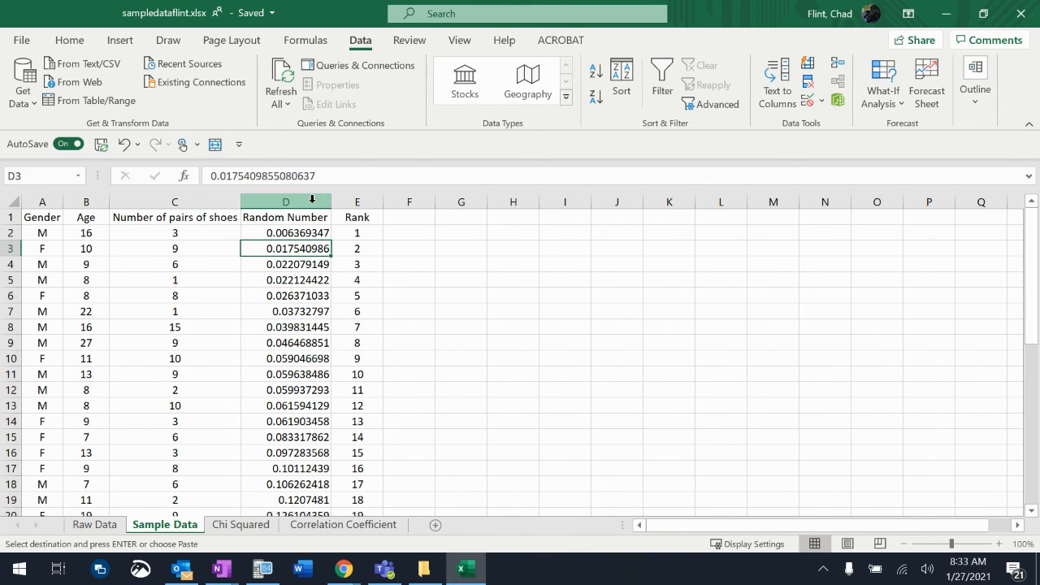
pyautogui.moveTo(312, 199); pyautogui.dragTo(340, 203)
pyautogui.rightClick(352, 234)
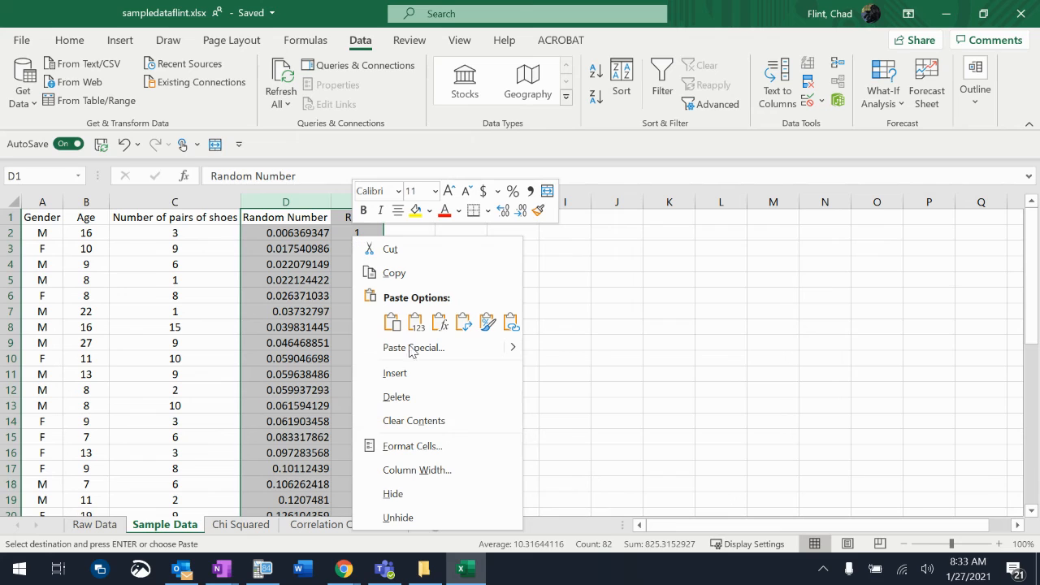
pyautogui.click(397, 397)
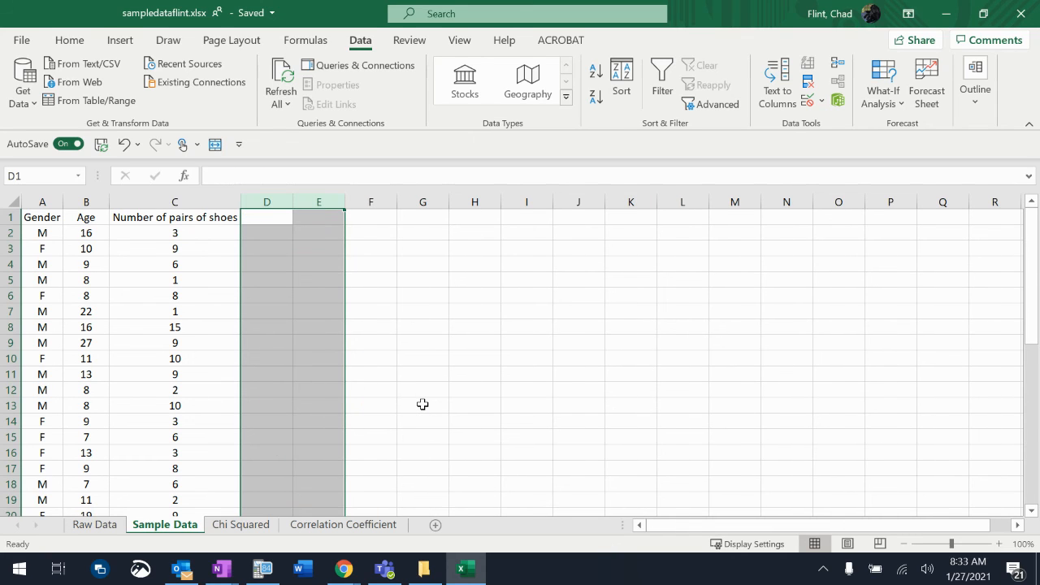
# - Review the ranked records on the Raw Data sheet and return to the Sample Data sheet
pyautogui.click(93, 526)
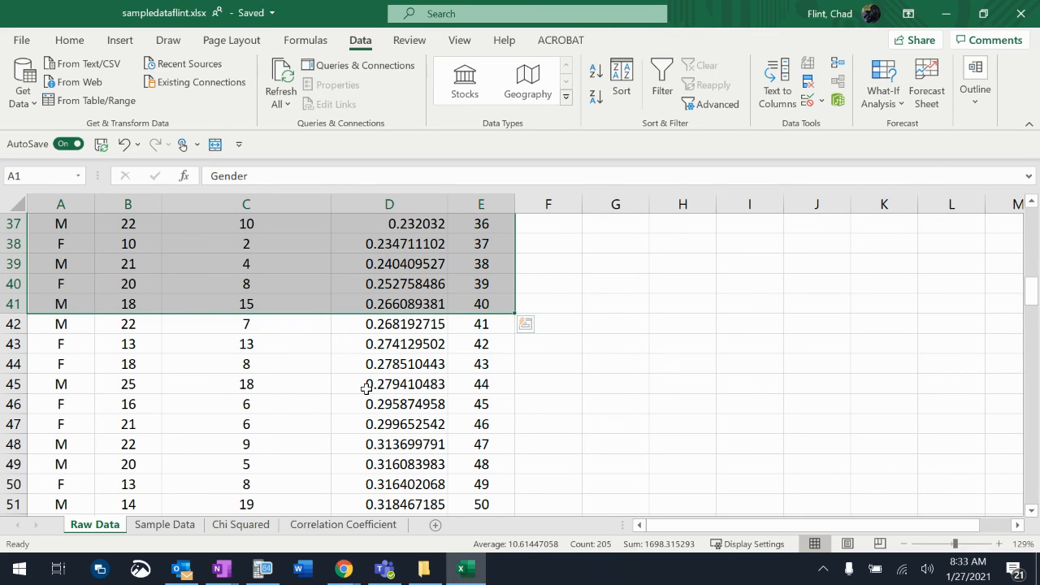
pyautogui.scroll(12, 367, 389)
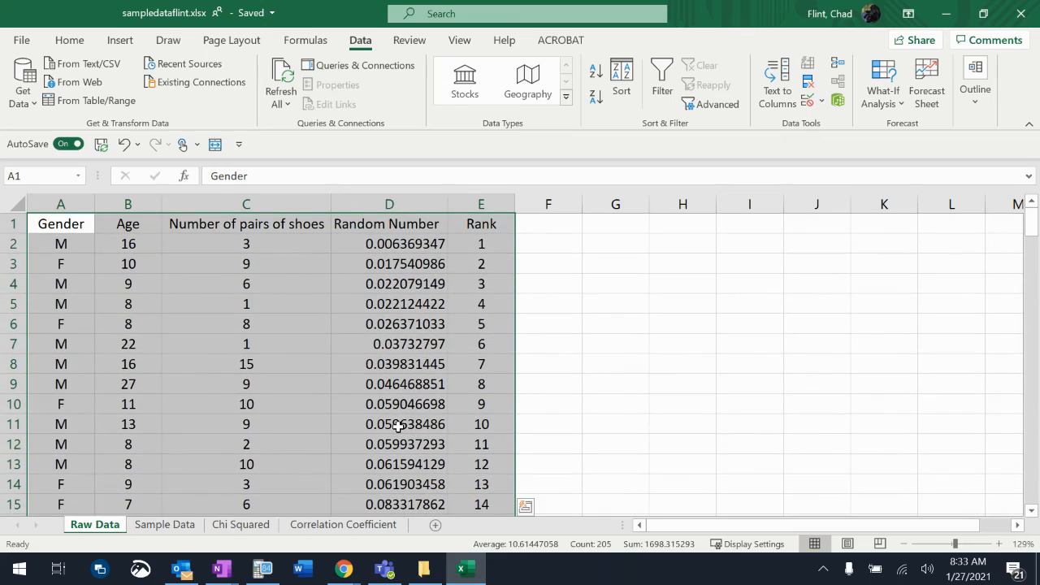
pyautogui.scroll(-17, 398, 426)
pyautogui.scroll(13, 398, 426)
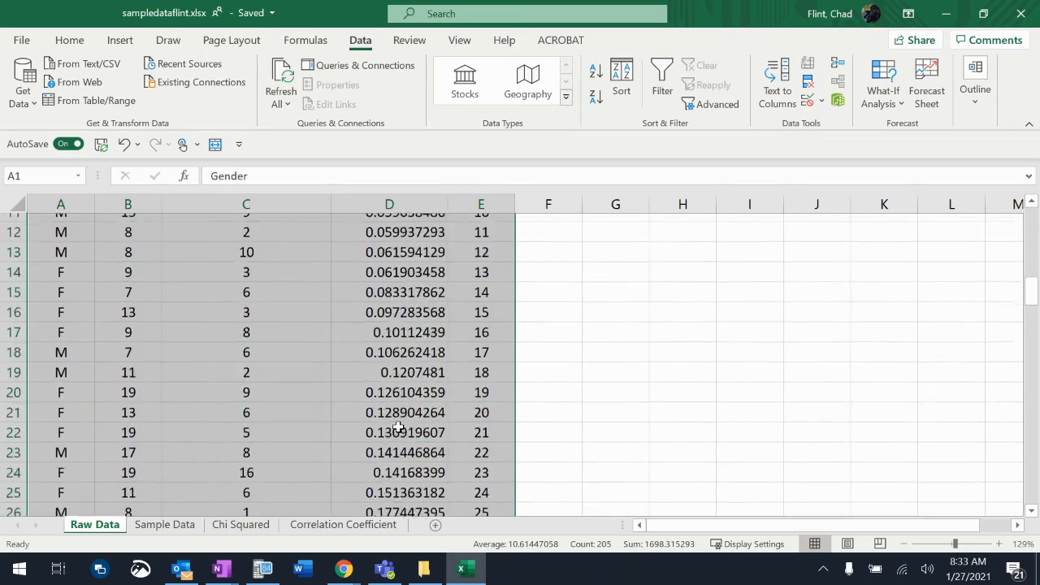
pyautogui.scroll(1, 399, 425)
pyautogui.click(179, 527)
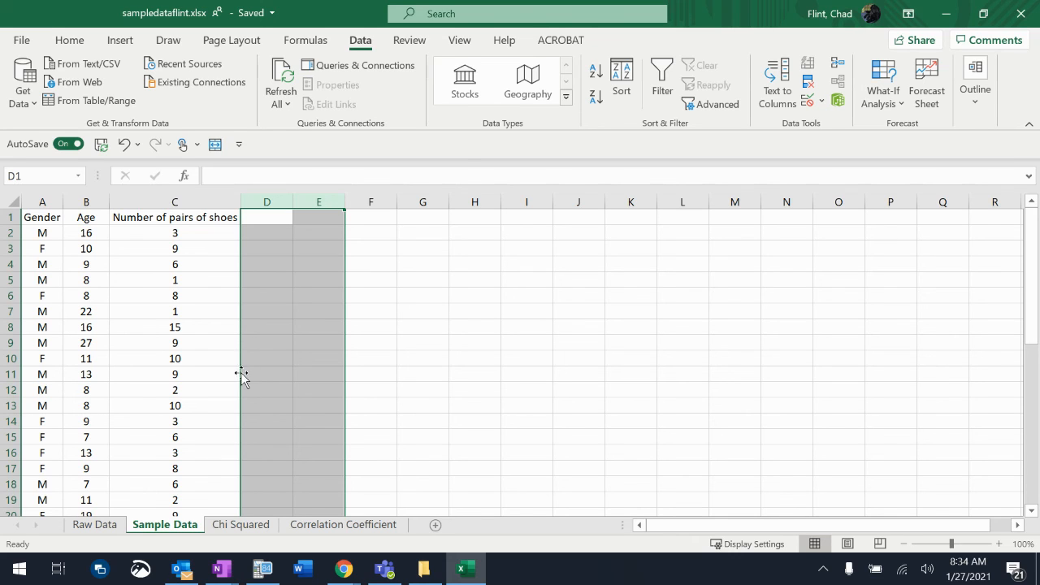
pyautogui.moveTo(358, 575)
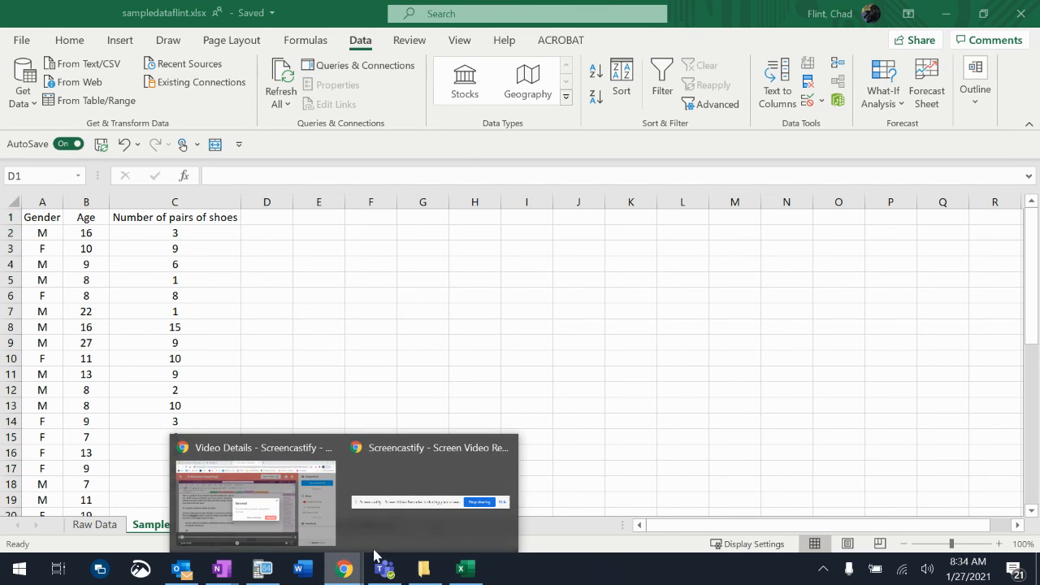